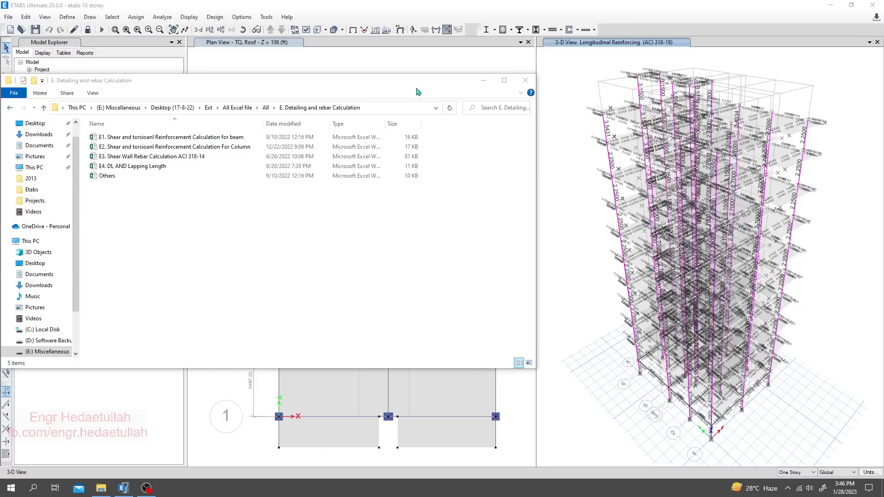
# - Switch from the file explorer to the ETABS model and select the column at grid A-4 in the roof plan
pyautogui.moveTo(418, 83); pyautogui.dragTo(244, 196)
pyautogui.click(516, 242)
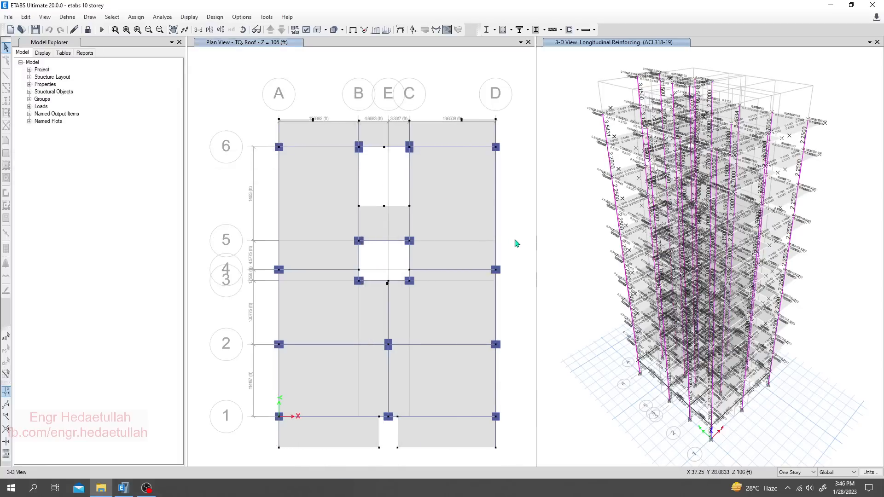
pyautogui.moveTo(241, 337); pyautogui.dragTo(238, 290, button='middle')
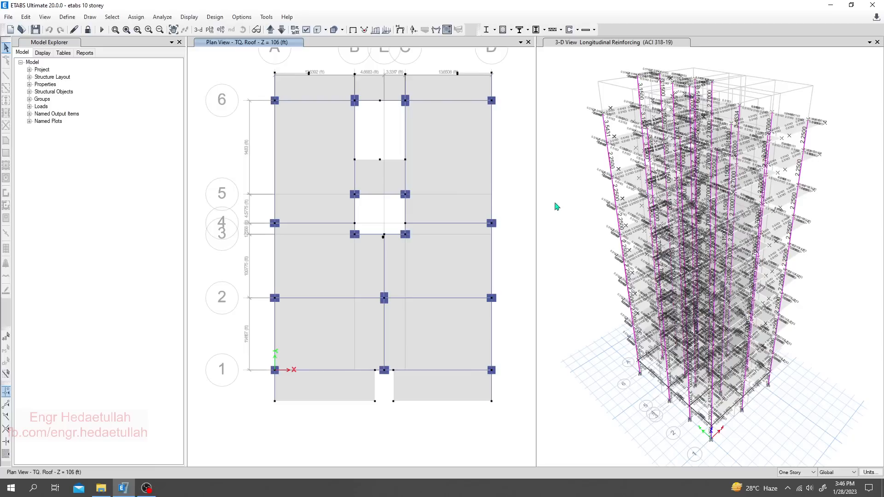
pyautogui.click(283, 235)
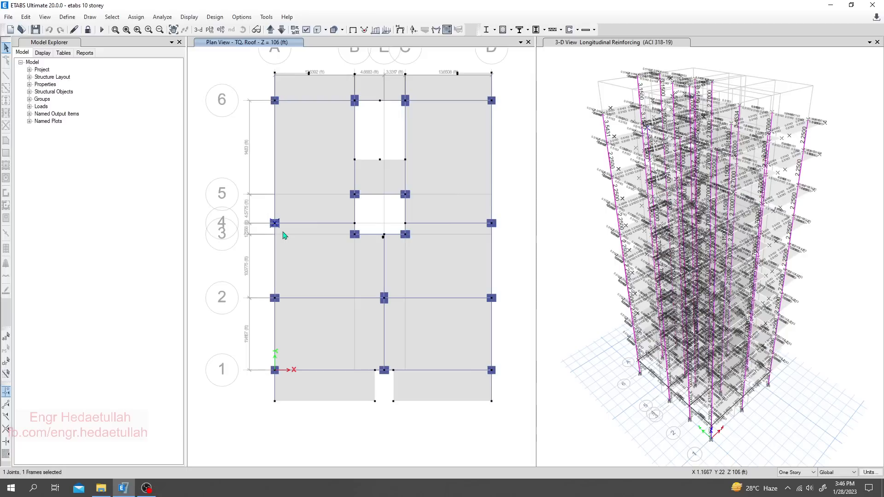
pyautogui.click(577, 292)
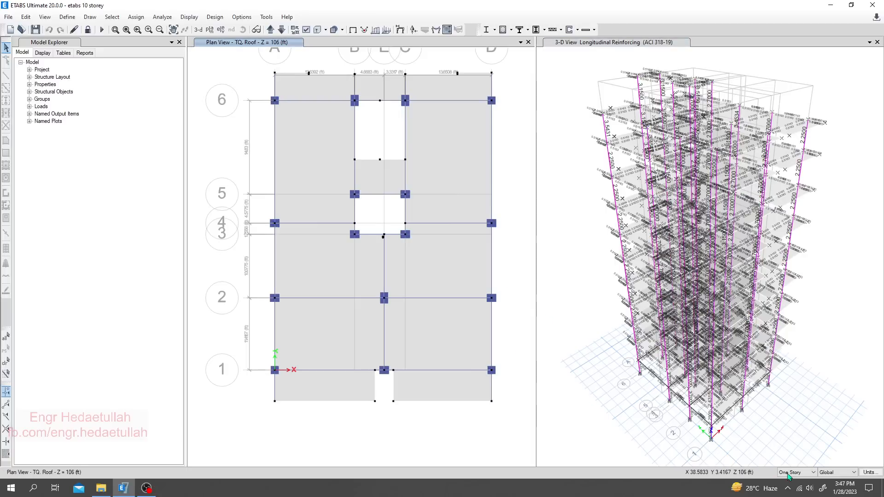
pyautogui.click(798, 440)
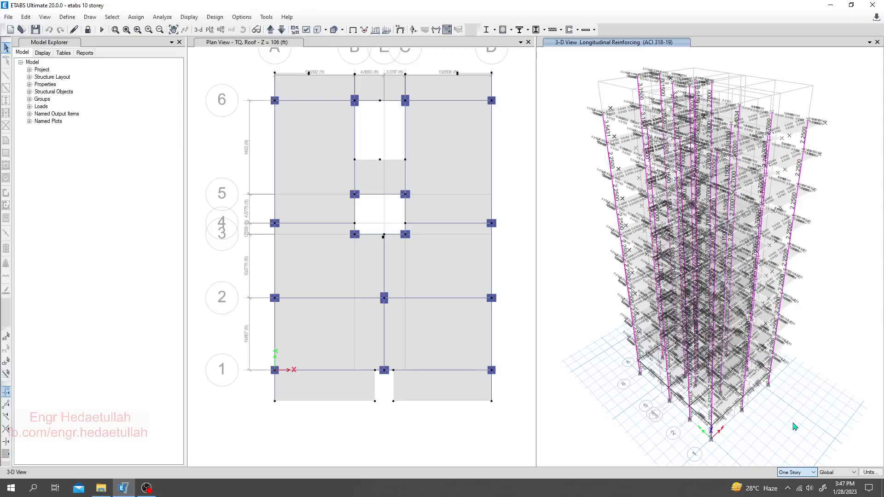
pyautogui.click(796, 473)
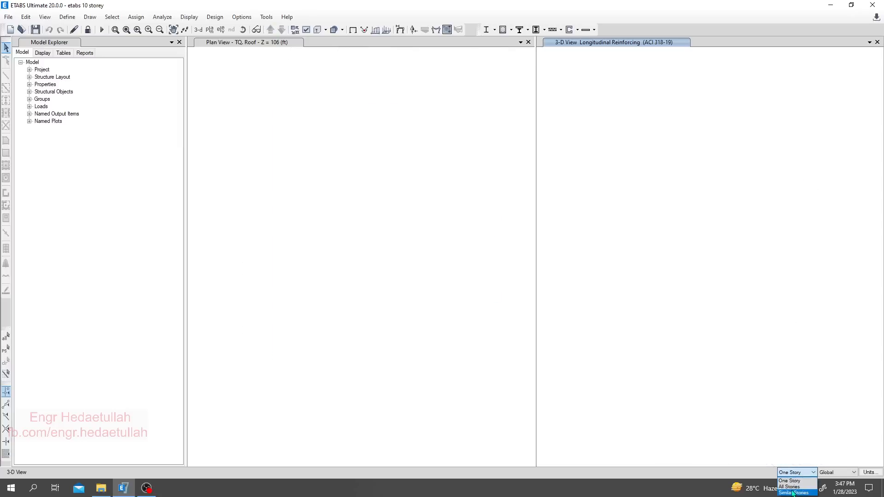
pyautogui.click(789, 487)
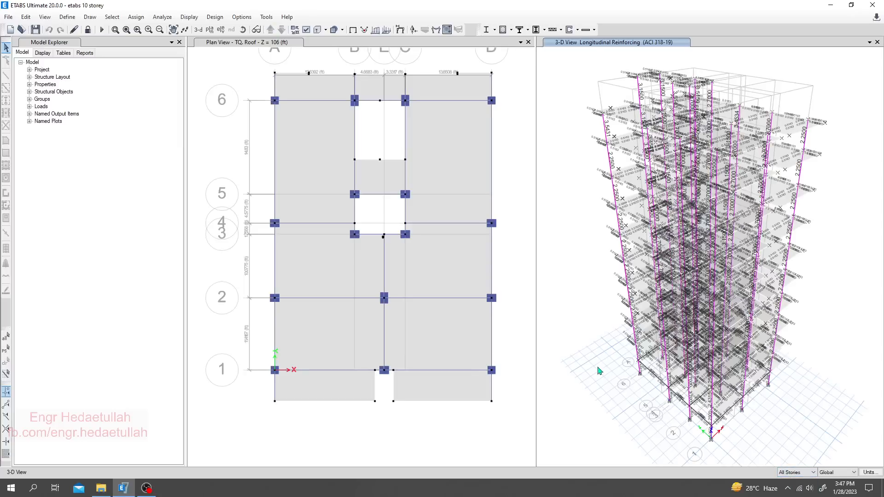
pyautogui.click(641, 372)
pyautogui.rightClick(569, 354)
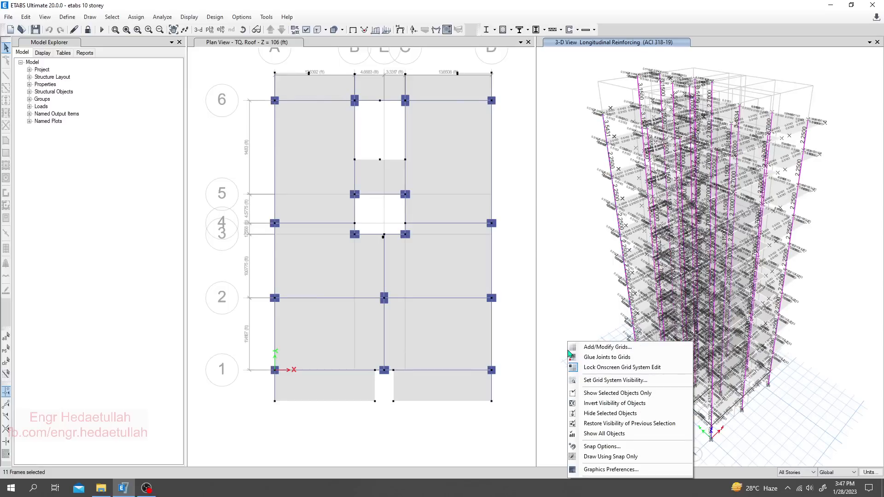
pyautogui.click(567, 298)
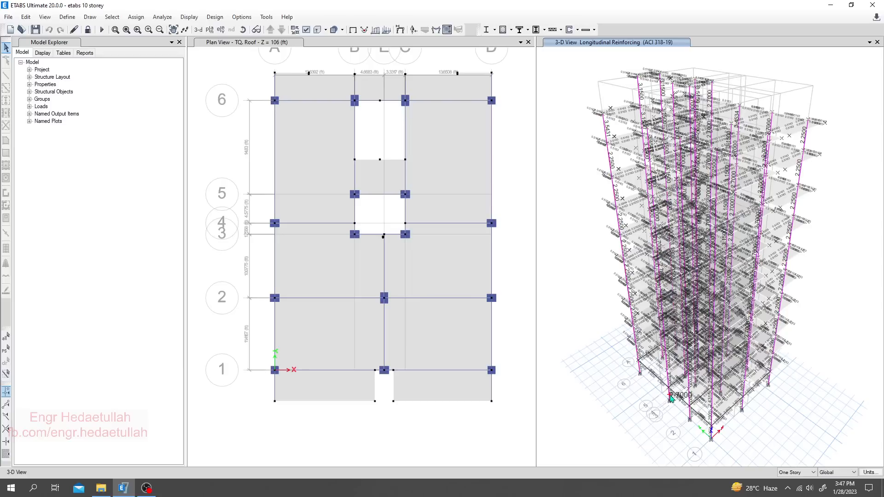
# - Select the column at grid A-4 through all stories and show only the selected objects in the 3-D view
pyautogui.click(670, 397)
pyautogui.scroll(3, 670, 398)
pyautogui.click(796, 472)
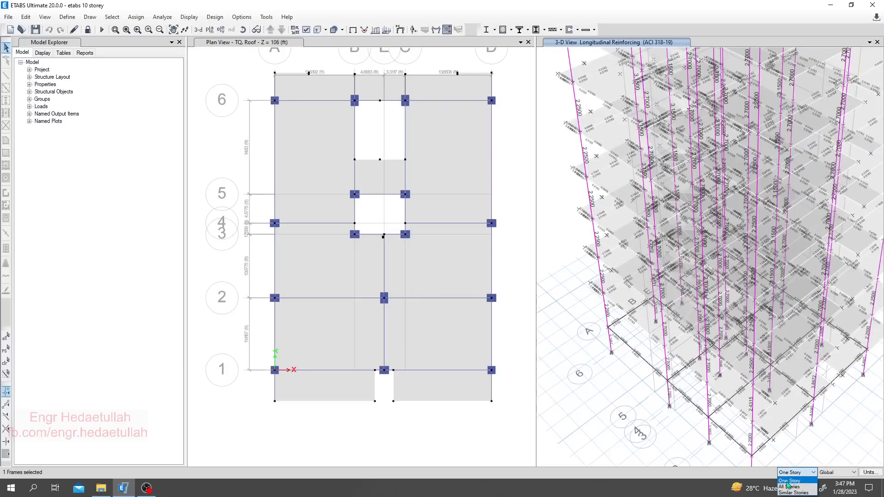
pyautogui.click(788, 486)
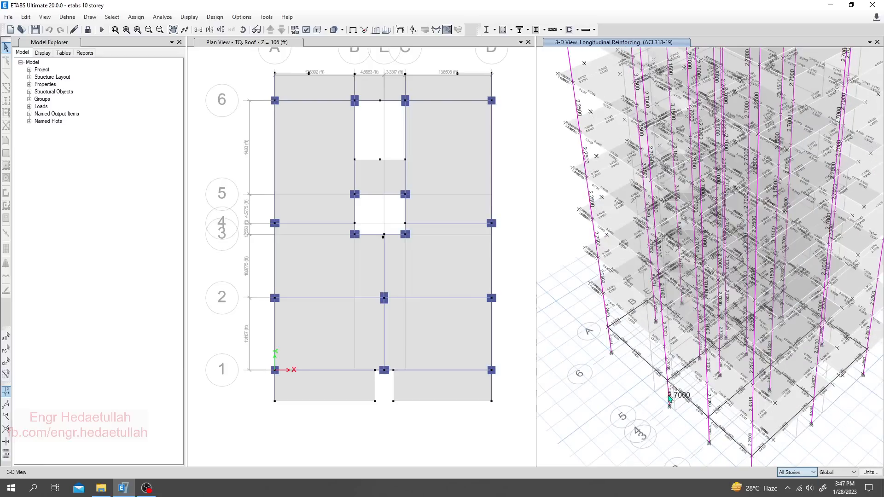
pyautogui.click(670, 399)
pyautogui.rightClick(599, 396)
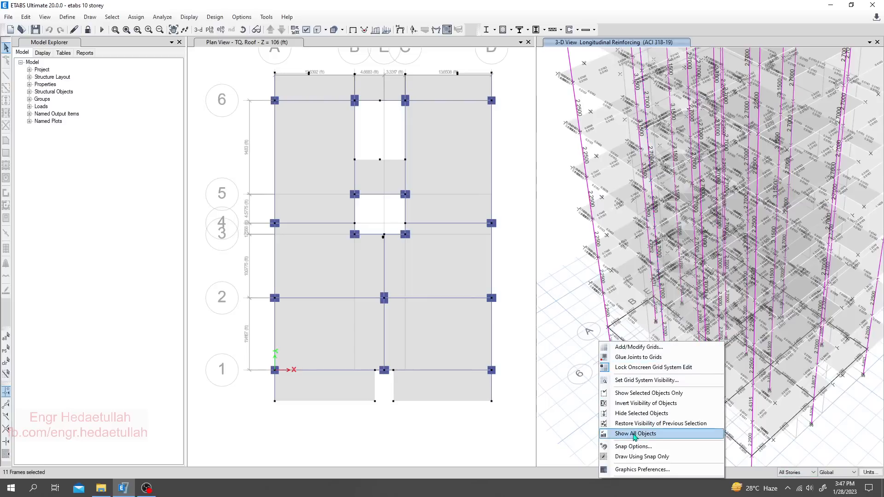
pyautogui.click(644, 398)
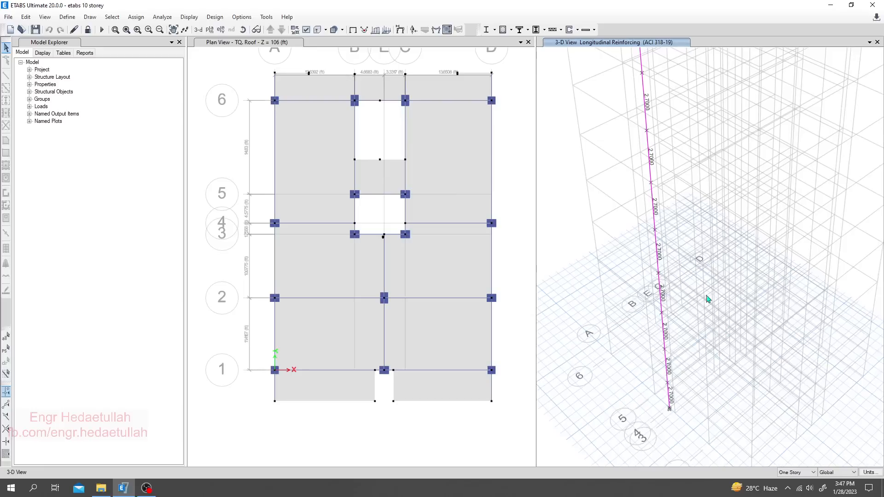
# - Examine the longitudinal reinforcement areas of the isolated A-4 column along its full height, from the base to the top story
pyautogui.moveTo(699, 247); pyautogui.dragTo(697, 313, button='middle')
pyautogui.moveTo(685, 265); pyautogui.dragTo(683, 384, button='middle')
pyautogui.moveTo(682, 308); pyautogui.dragTo(688, 329, button='middle')
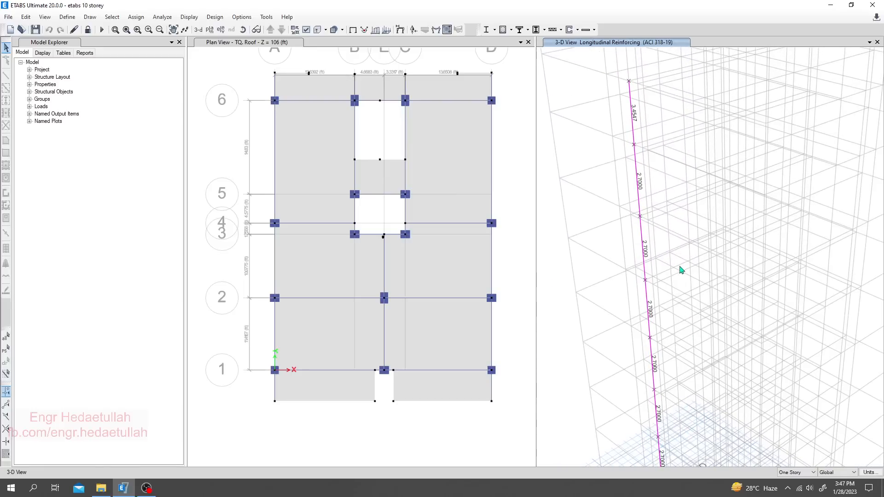
pyautogui.scroll(-2, 680, 267)
pyautogui.scroll(-3, 677, 233)
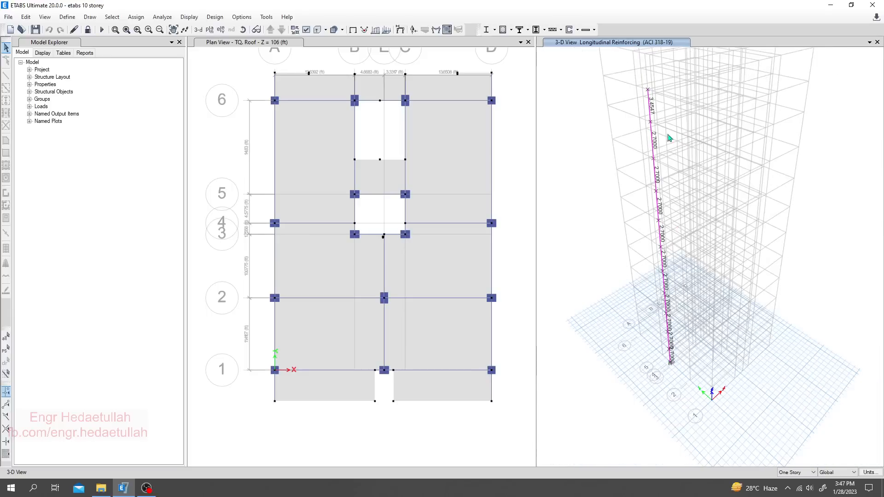
pyautogui.scroll(2, 677, 358)
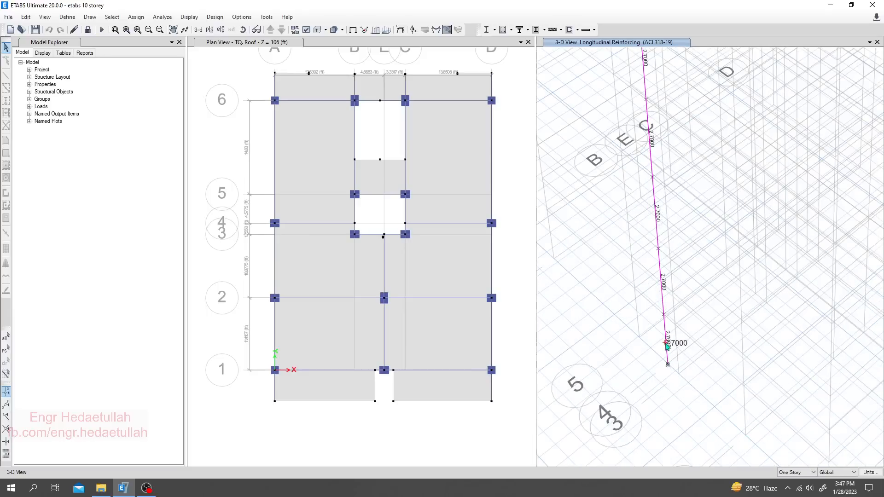
pyautogui.scroll(-3, 666, 345)
pyautogui.moveTo(648, 220); pyautogui.dragTo(659, 418, button='middle')
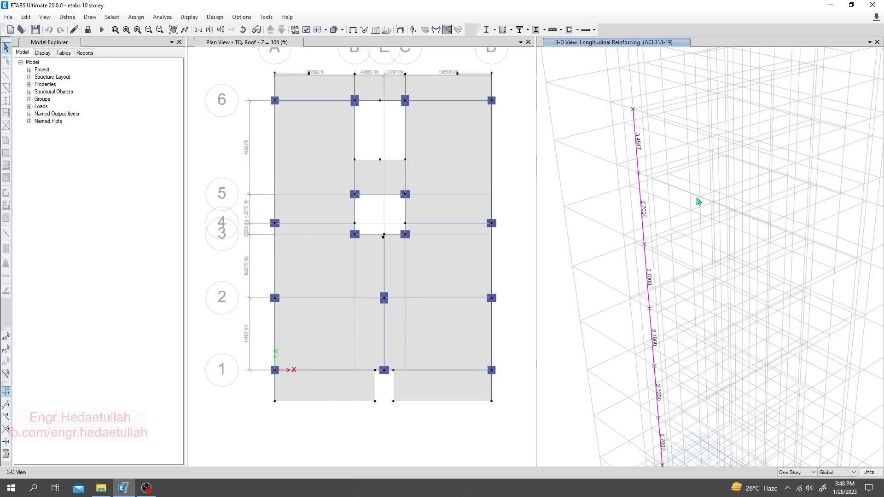
pyautogui.moveTo(636, 142)
pyautogui.moveTo(606, 297); pyautogui.dragTo(606, 193, button='middle')
pyautogui.scroll(-5, 653, 282)
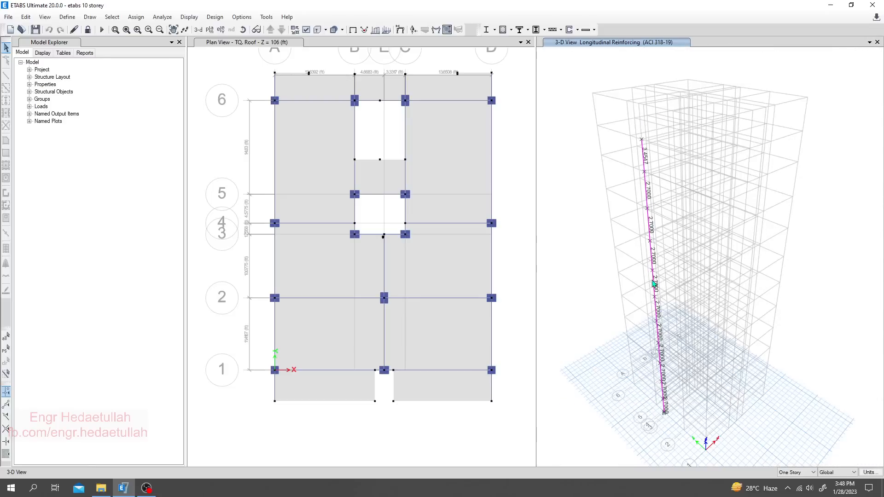
# - Show all objects again in the 3-D view and look over the longitudinal reinforcement of the other columns down to the base
pyautogui.rightClick(597, 381)
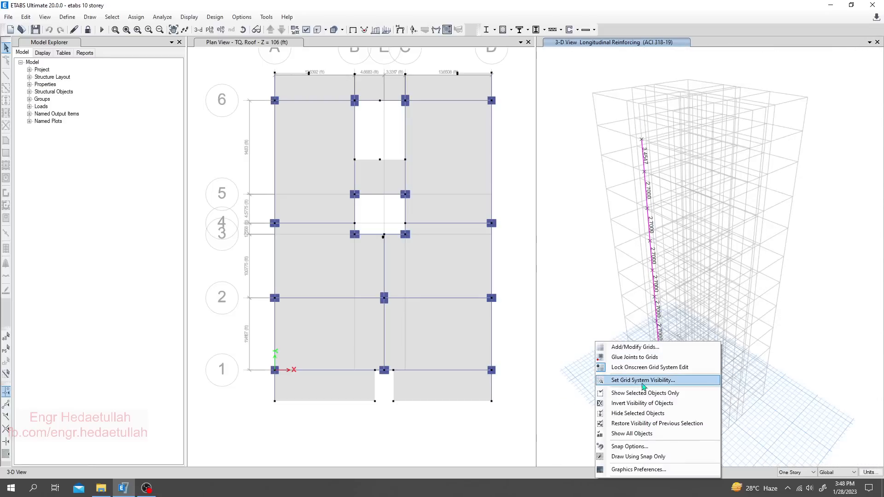
pyautogui.click(633, 441)
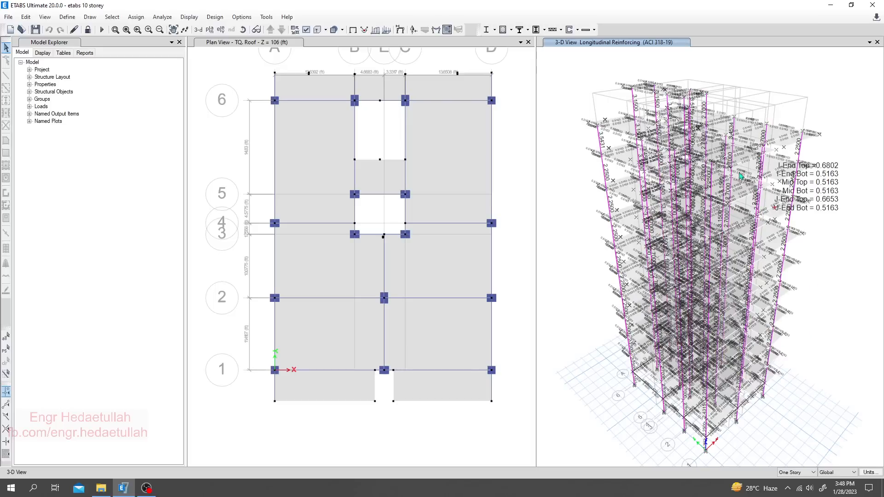
pyautogui.moveTo(734, 159)
pyautogui.scroll(4, 734, 160)
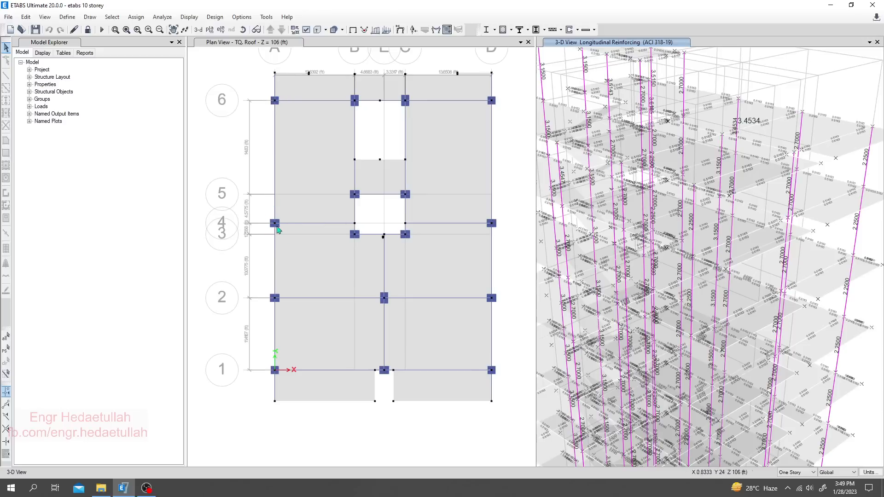
pyautogui.moveTo(610, 343); pyautogui.dragTo(625, 241, button='middle')
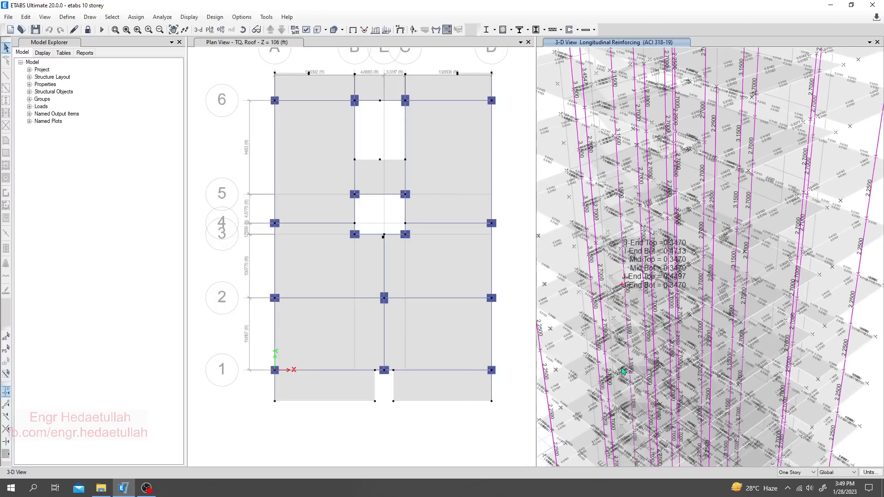
pyautogui.moveTo(622, 369); pyautogui.dragTo(623, 270, button='middle')
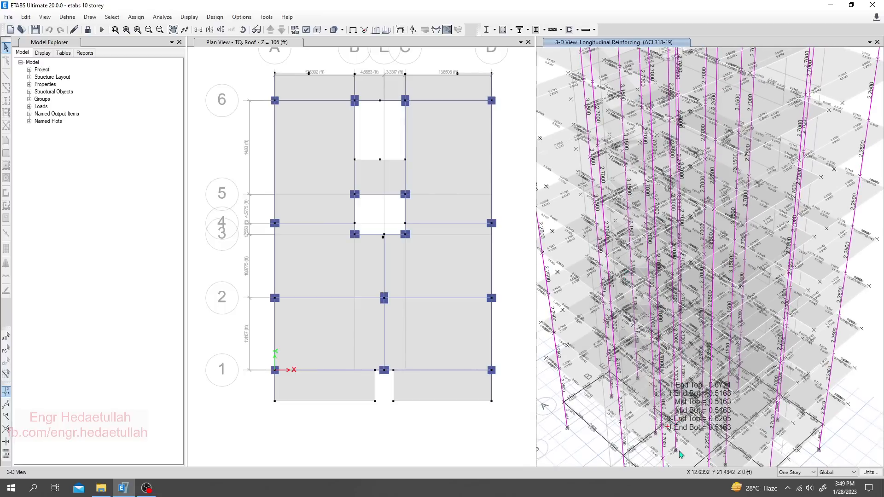
pyautogui.moveTo(679, 450); pyautogui.dragTo(680, 401, button='middle')
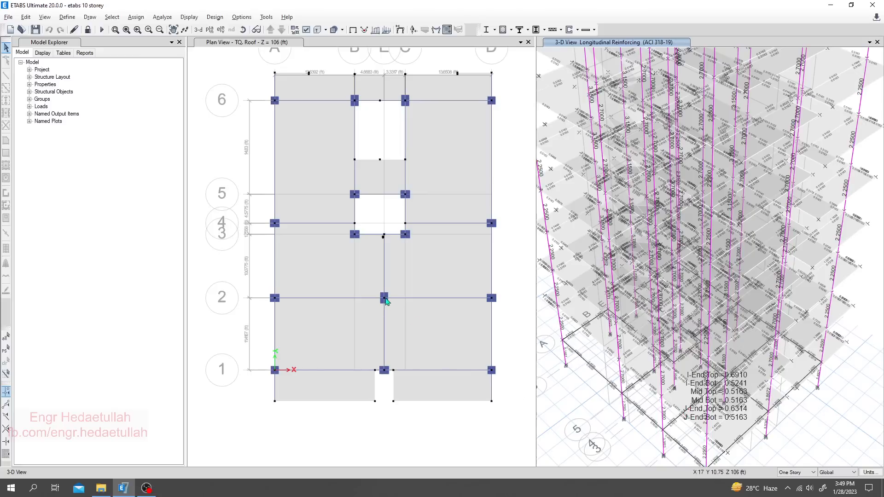
# - Isolate the column at grid E-2 through all stories in the 3-D view and check its longitudinal reinforcement along the height
pyautogui.click(797, 472)
pyautogui.click(793, 489)
pyautogui.click(381, 424)
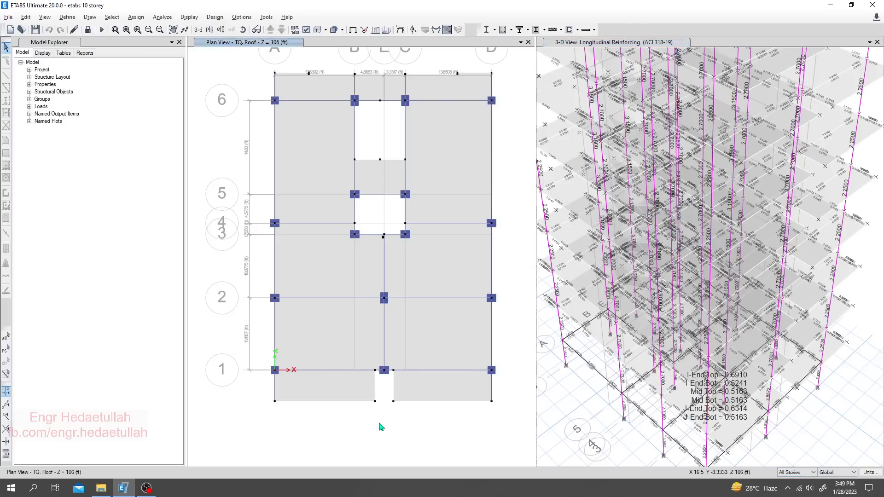
pyautogui.moveTo(378, 292); pyautogui.dragTo(389, 307)
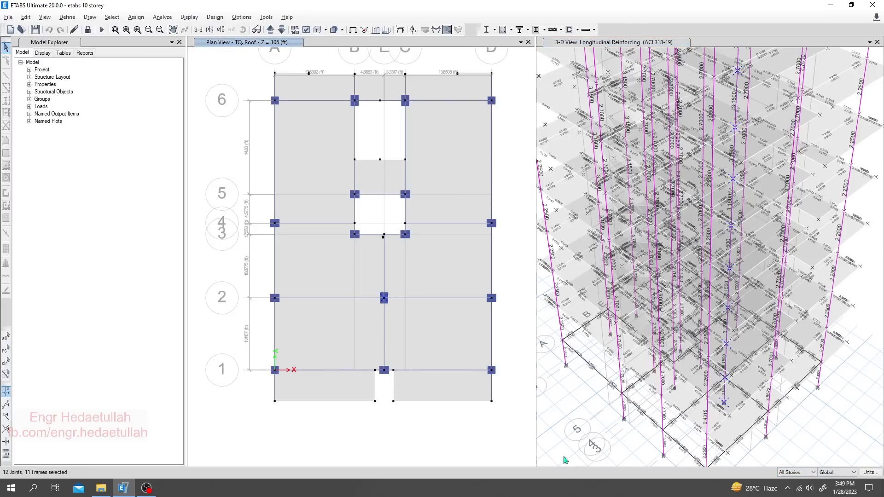
pyautogui.rightClick(563, 342)
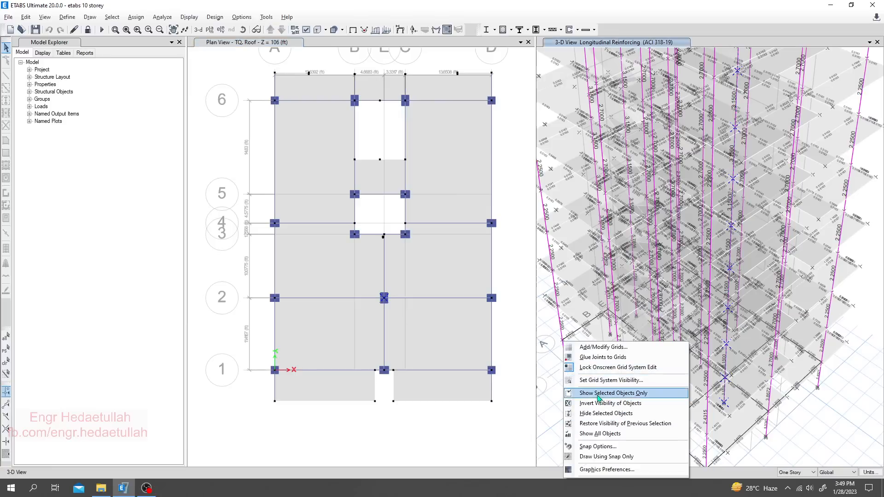
pyautogui.click(597, 394)
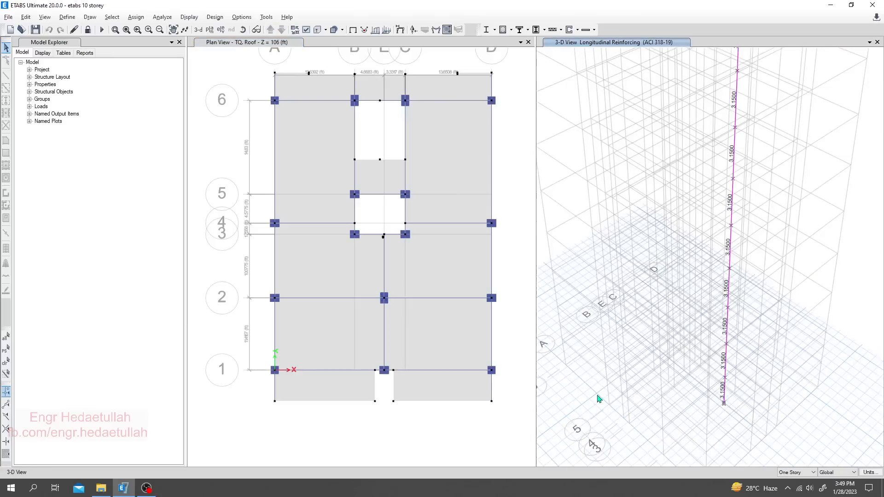
pyautogui.scroll(4, 775, 322)
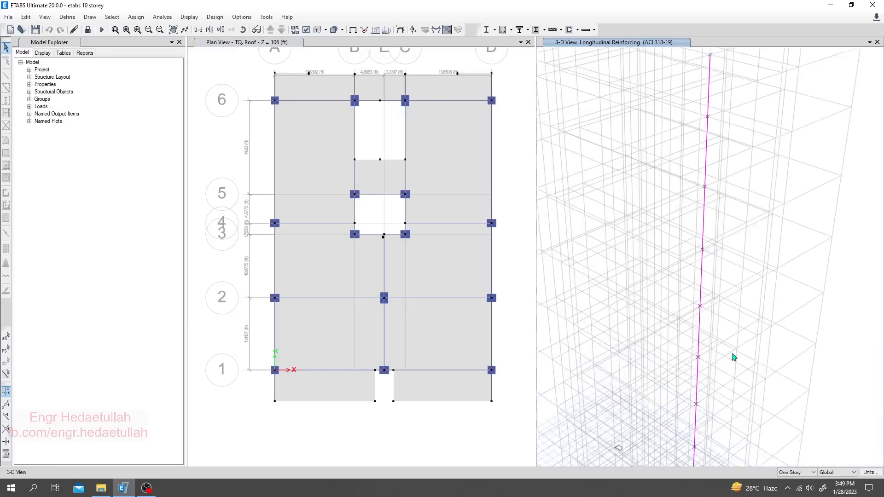
pyautogui.moveTo(694, 175)
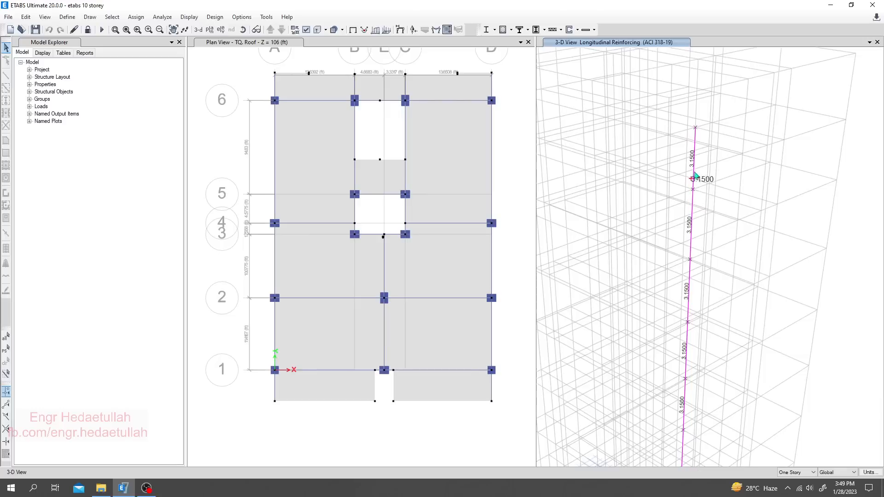
pyautogui.moveTo(723, 295); pyautogui.dragTo(720, 97, button='middle')
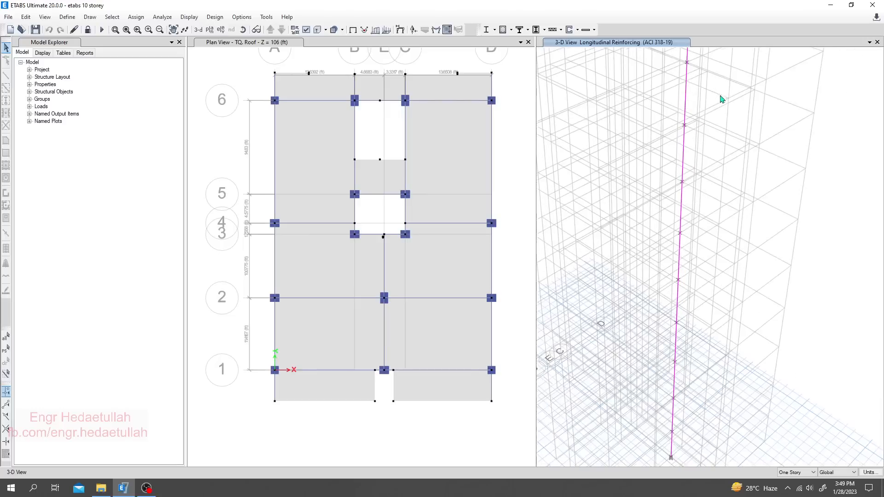
pyautogui.moveTo(676, 323); pyautogui.dragTo(677, 144, button='middle')
pyautogui.moveTo(673, 278)
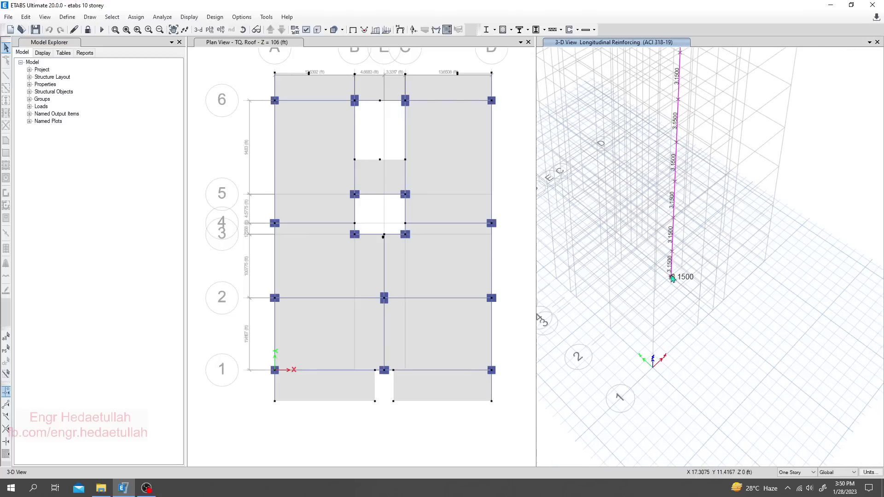
# - Display the concrete frame design output as Rebar Percentage for the isolated column
pyautogui.click(511, 29)
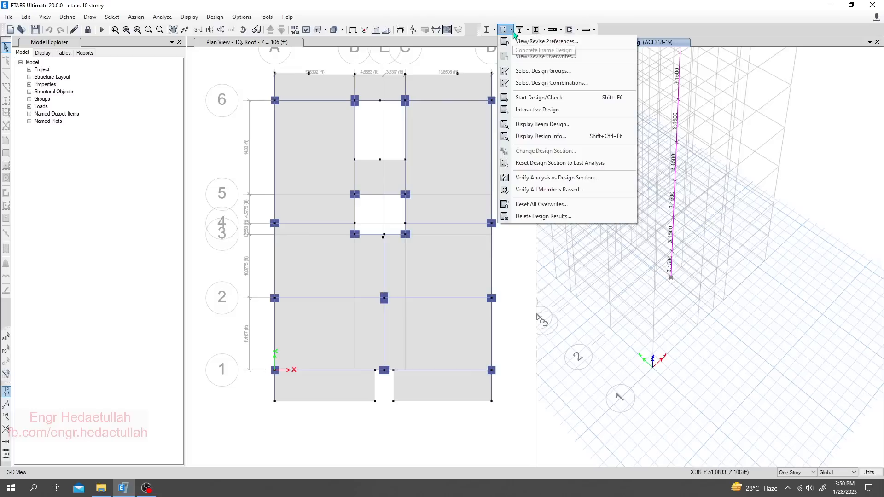
pyautogui.click(532, 137)
pyautogui.moveTo(482, 202); pyautogui.dragTo(282, 181)
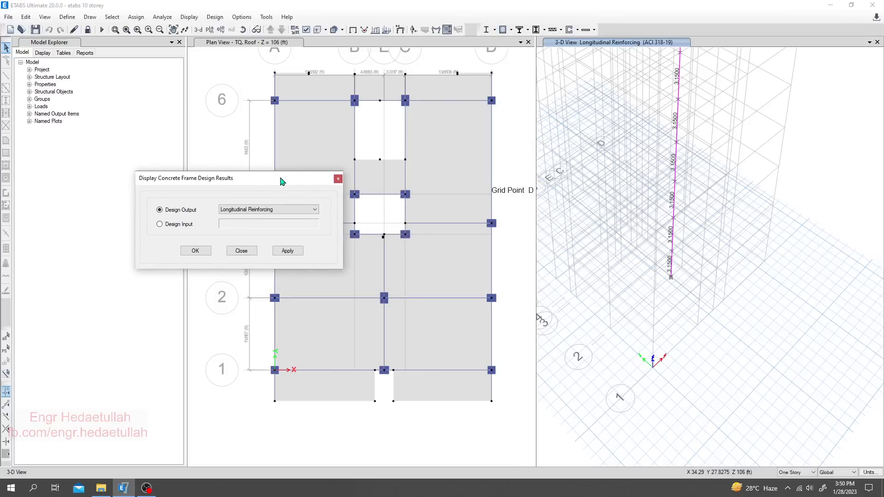
pyautogui.click(276, 210)
pyautogui.click(248, 225)
pyautogui.click(288, 252)
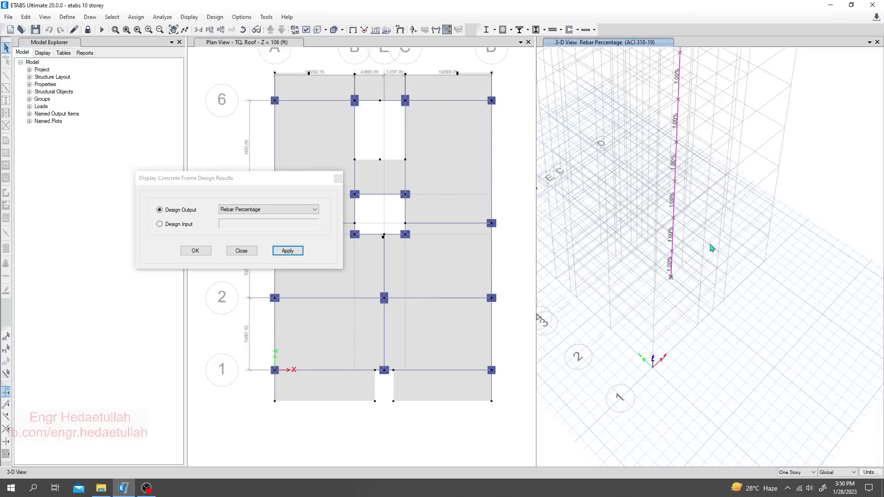
# - Examine the rebar percentage of the isolated column from the top story down through the lower stories
pyautogui.scroll(3, 669, 411)
pyautogui.moveTo(676, 273); pyautogui.dragTo(683, 337, button='middle')
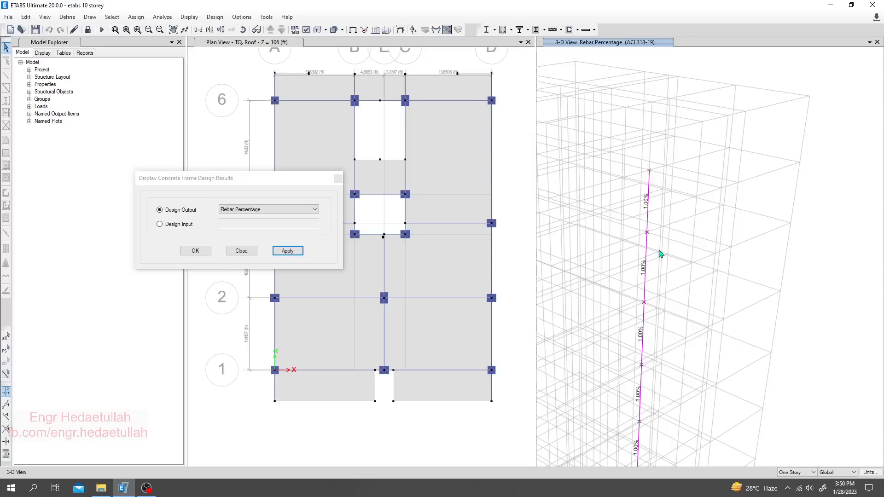
pyautogui.moveTo(675, 324); pyautogui.dragTo(681, 197, button='middle')
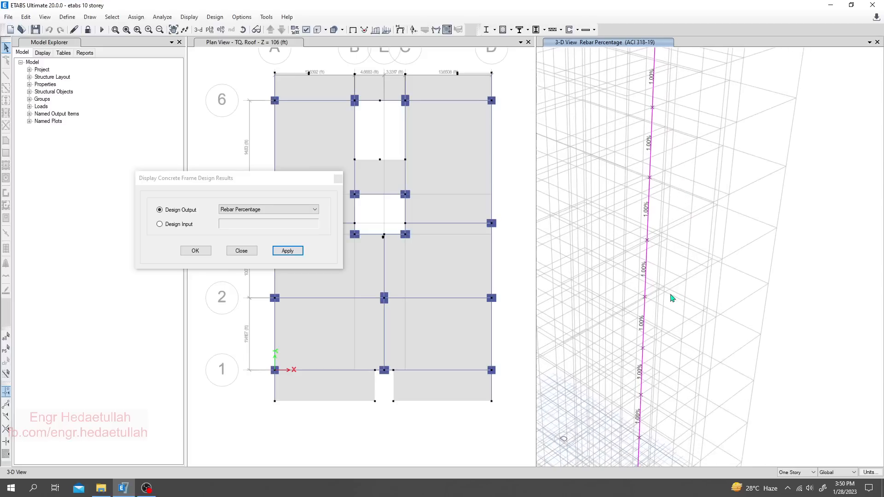
# - Display the design output as Longitudinal Reinforcing for the isolated column and check the areas down to the base
pyautogui.click(262, 203)
pyautogui.click(265, 209)
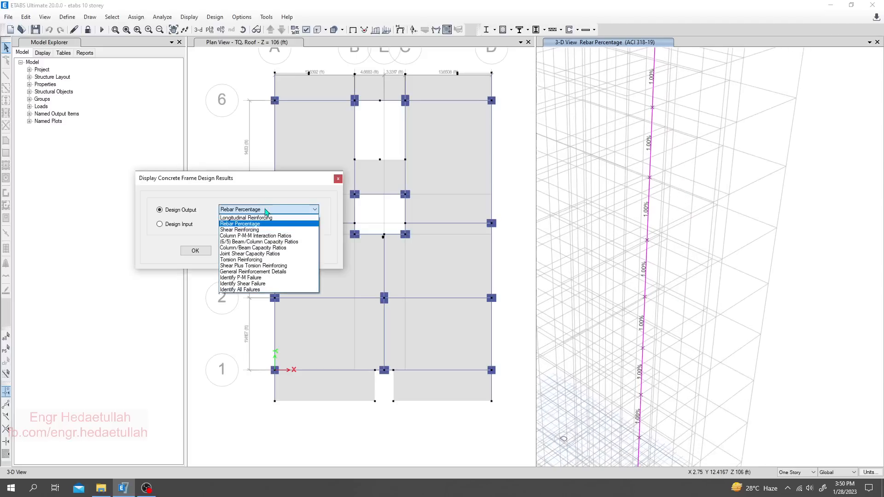
pyautogui.click(258, 218)
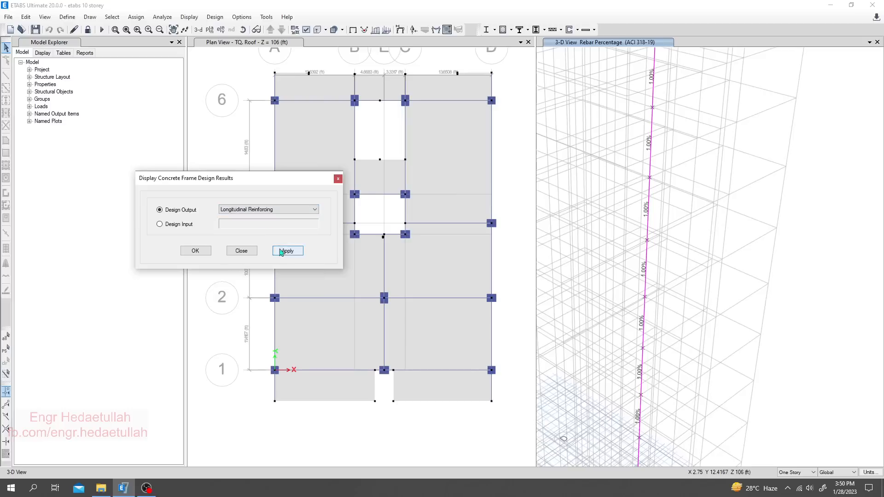
pyautogui.click(287, 251)
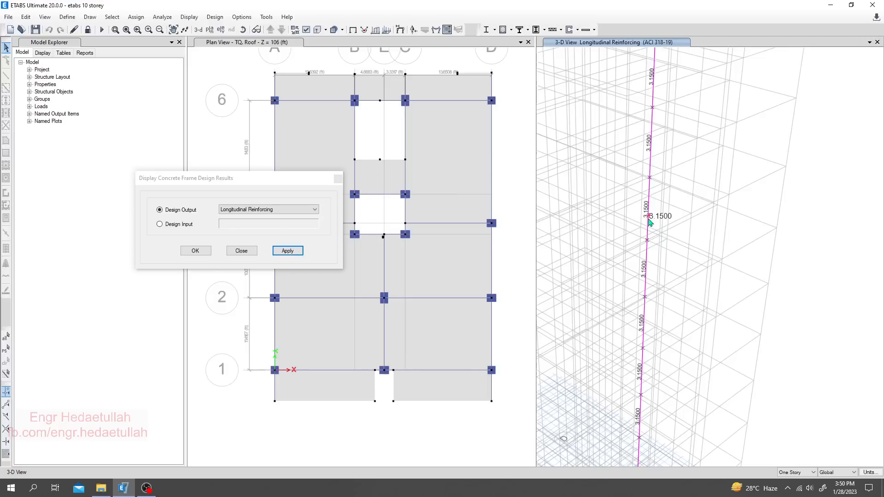
pyautogui.moveTo(686, 318); pyautogui.dragTo(682, 146, button='middle')
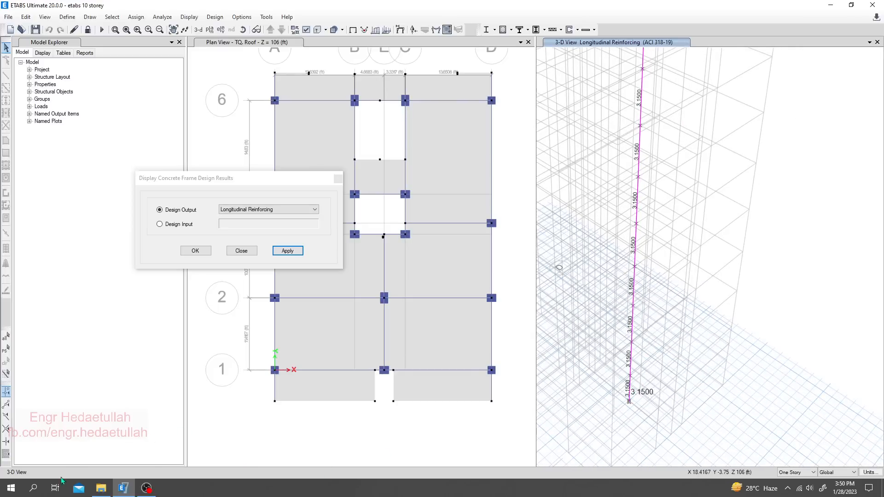
# - Open the workbook "E2. Shear and torsioanl Reinforcement Calculation For Column" from the E. Detailing and rebar Calculation folder, on its Longitudinal Steel Calculation sheet
pyautogui.click(101, 488)
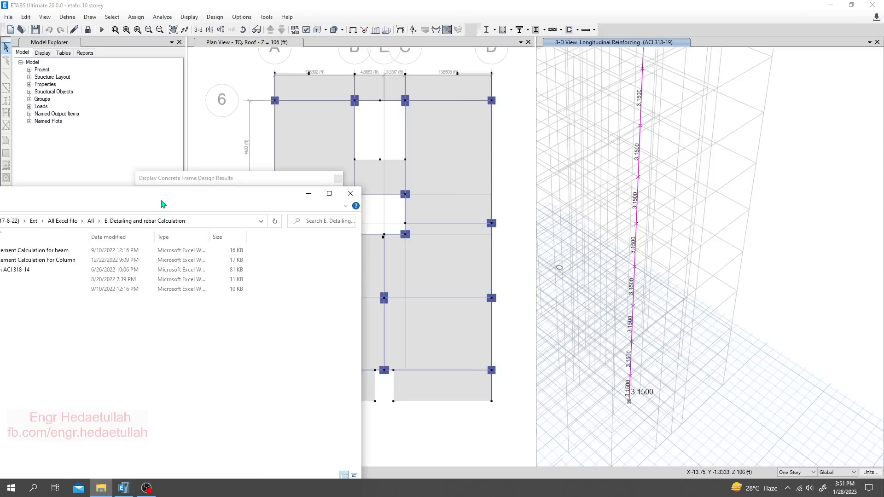
pyautogui.moveTo(163, 205); pyautogui.dragTo(349, 131)
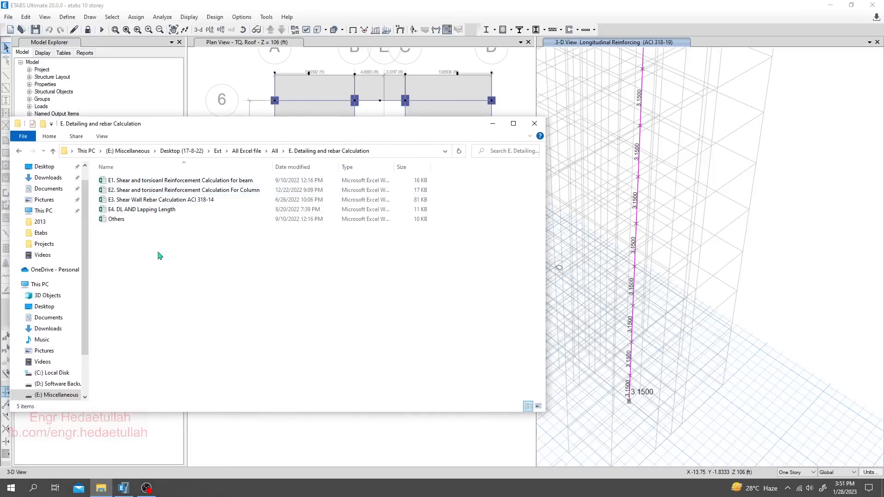
pyautogui.doubleClick(267, 120)
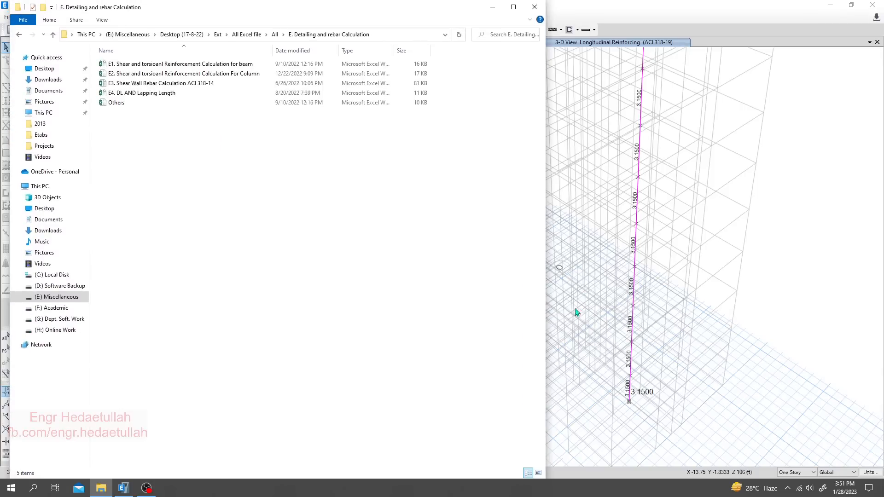
pyautogui.click(226, 73)
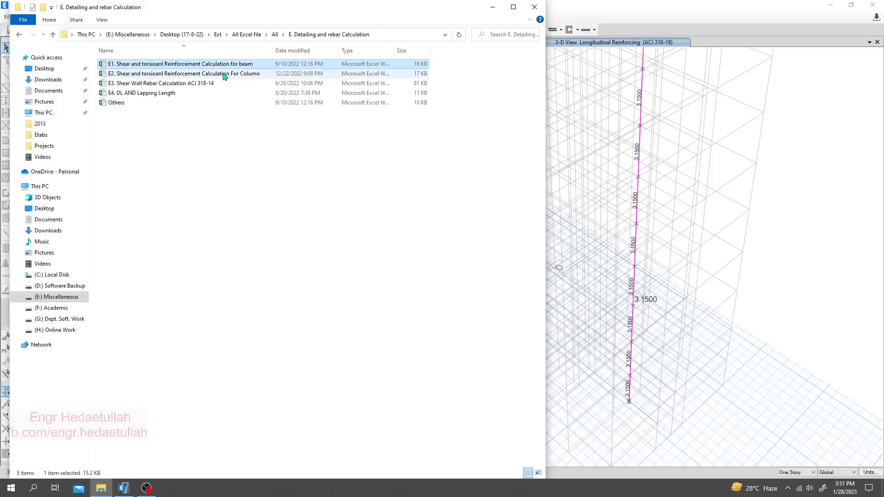
pyautogui.click(223, 65)
pyautogui.click(157, 73)
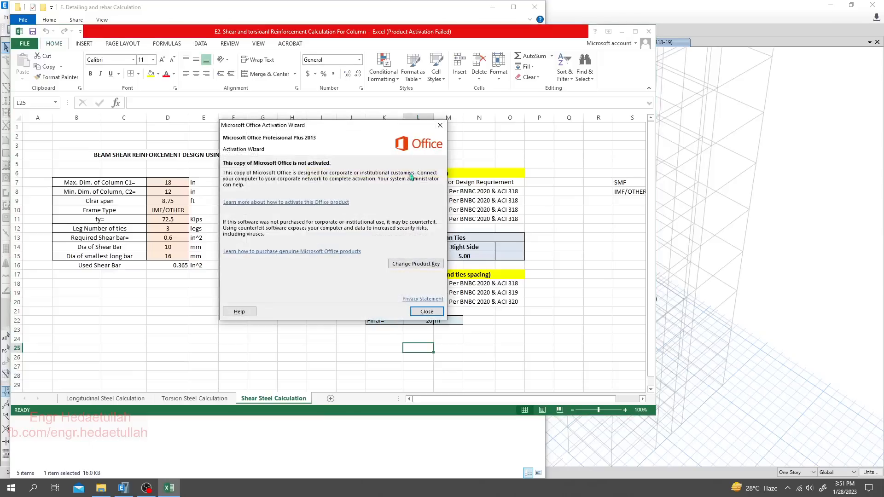
pyautogui.click(440, 125)
pyautogui.click(111, 401)
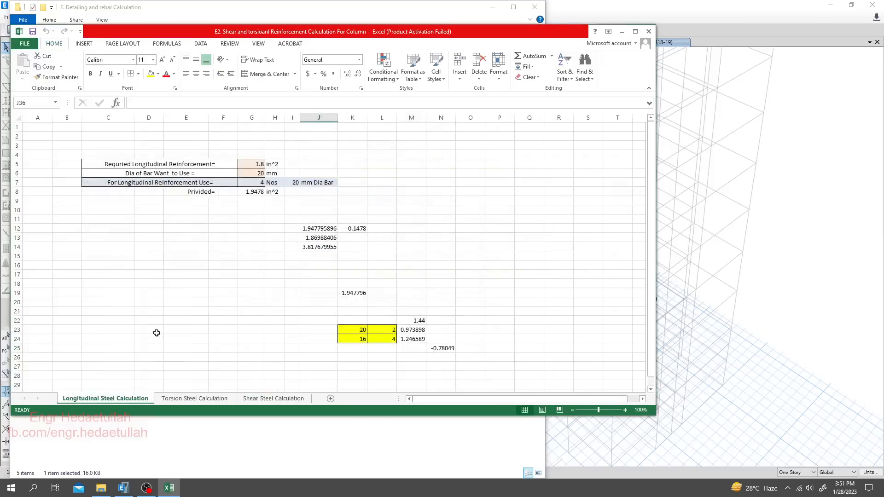
# - Switch back to ETABS and display the Torsion Reinforcing design output for the isolated column
pyautogui.click(622, 32)
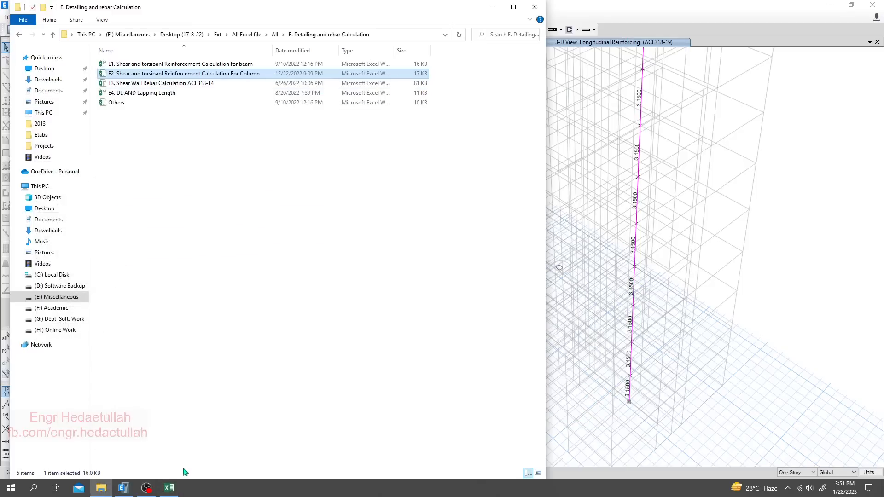
pyautogui.click(127, 489)
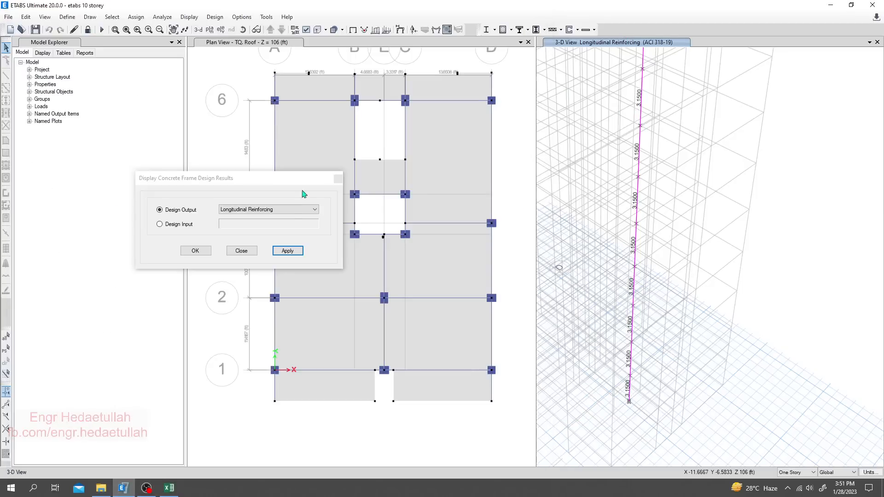
pyautogui.click(286, 210)
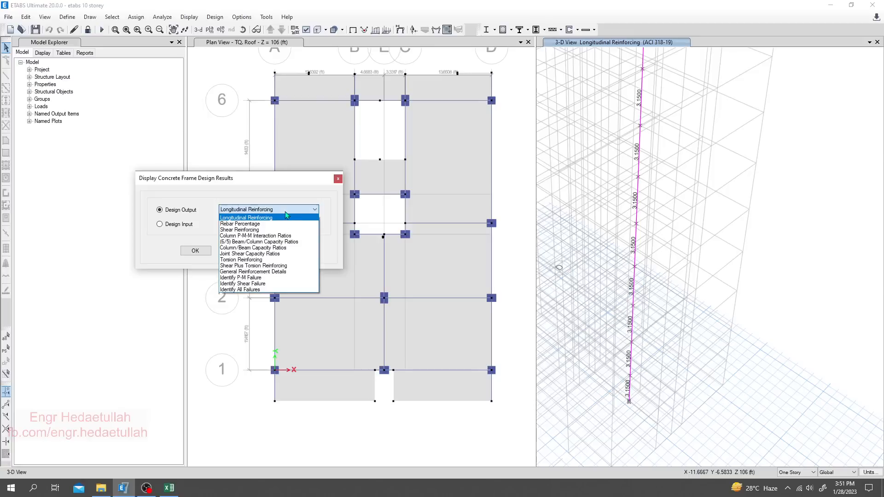
pyautogui.click(255, 259)
pyautogui.click(292, 251)
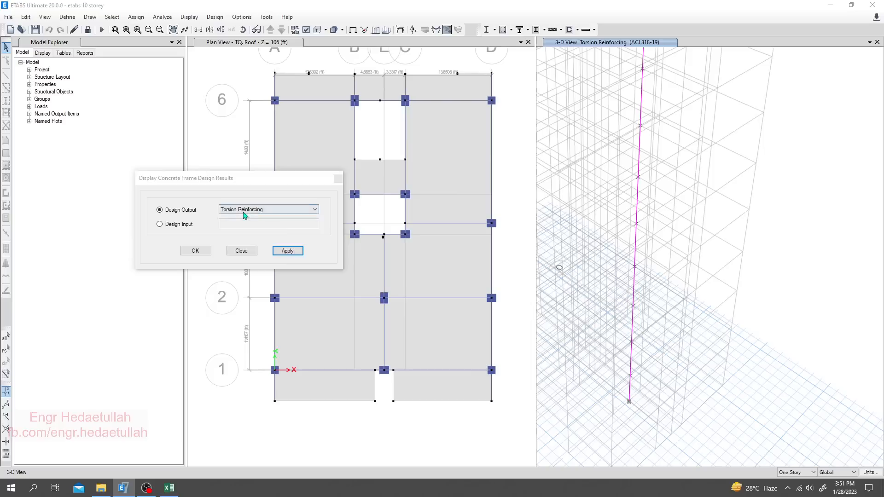
# - Display the Column P-M-M Interaction Ratios design output for the isolated column
pyautogui.click(299, 210)
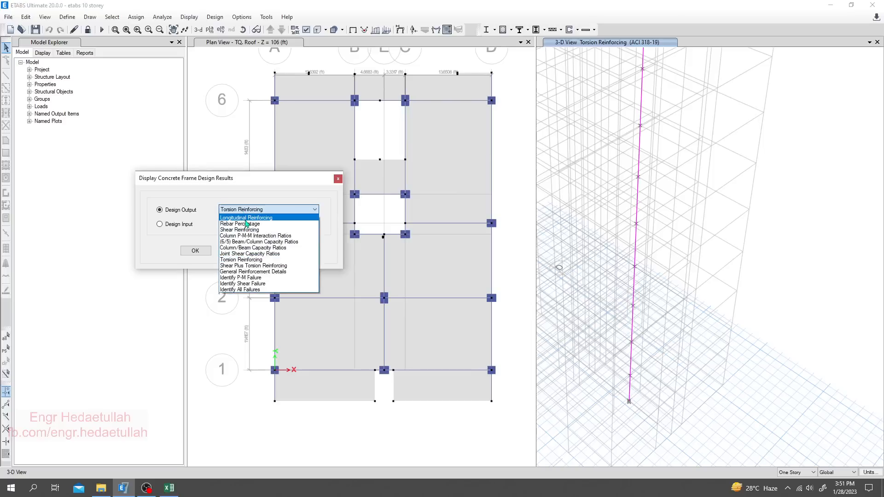
pyautogui.click(246, 219)
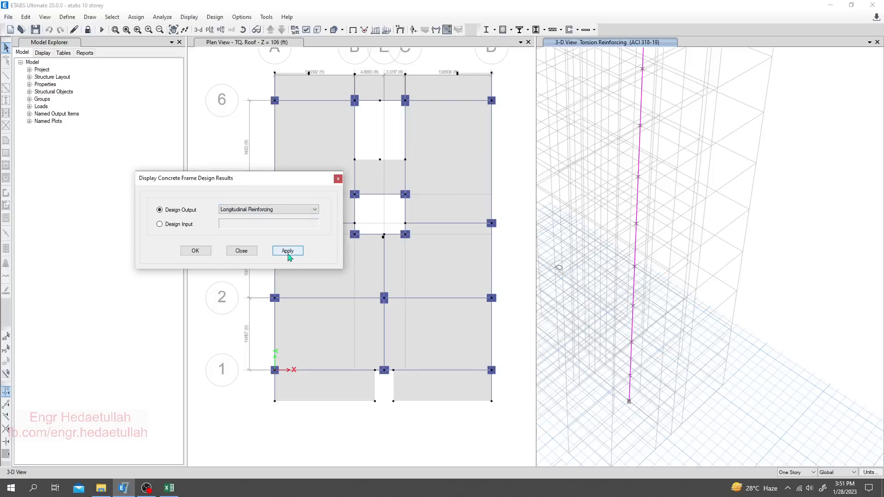
pyautogui.click(268, 209)
pyautogui.click(255, 239)
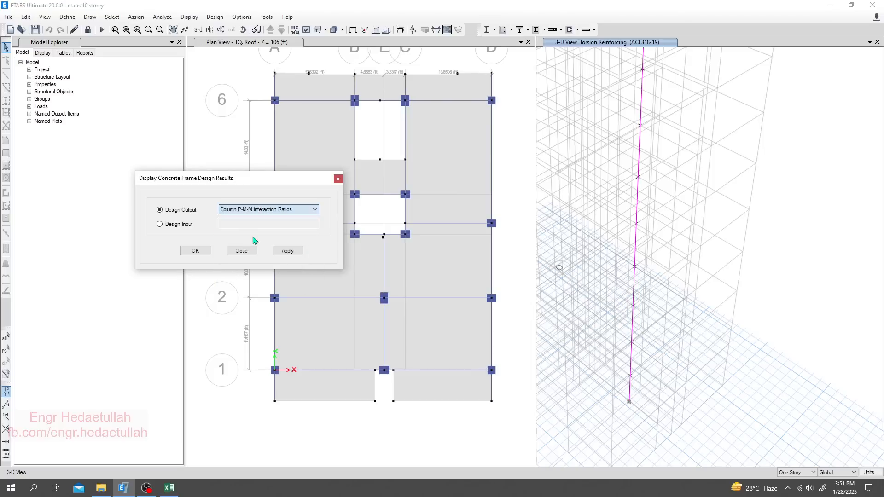
pyautogui.click(293, 254)
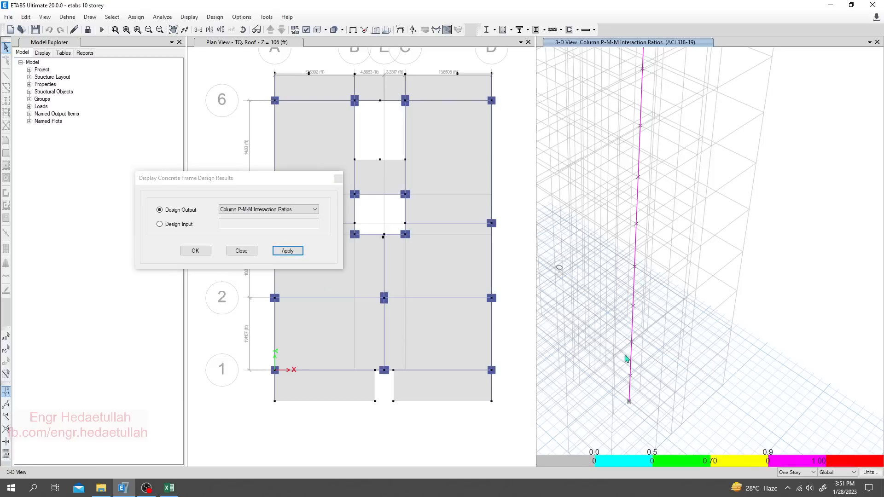
# - Return the column's displayed design output to Longitudinal Reinforcing
pyautogui.click(277, 218)
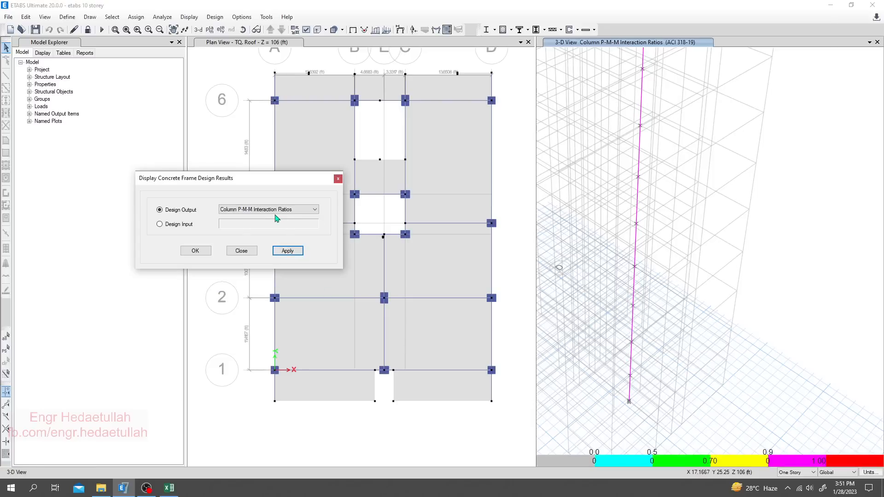
pyautogui.click(272, 213)
pyautogui.click(272, 220)
pyautogui.click(286, 251)
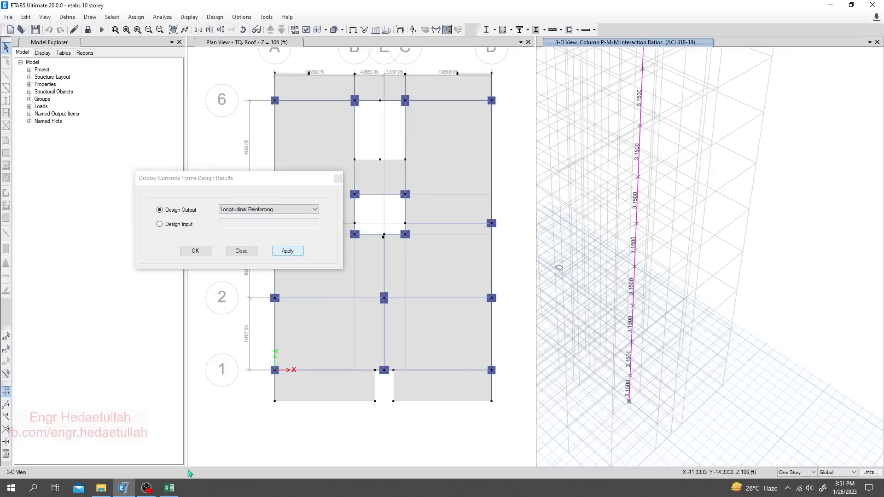
# - Switch to the Excel column workbook and set the required longitudinal reinforcement in G5 to 3.5 in^2
pyautogui.click(170, 488)
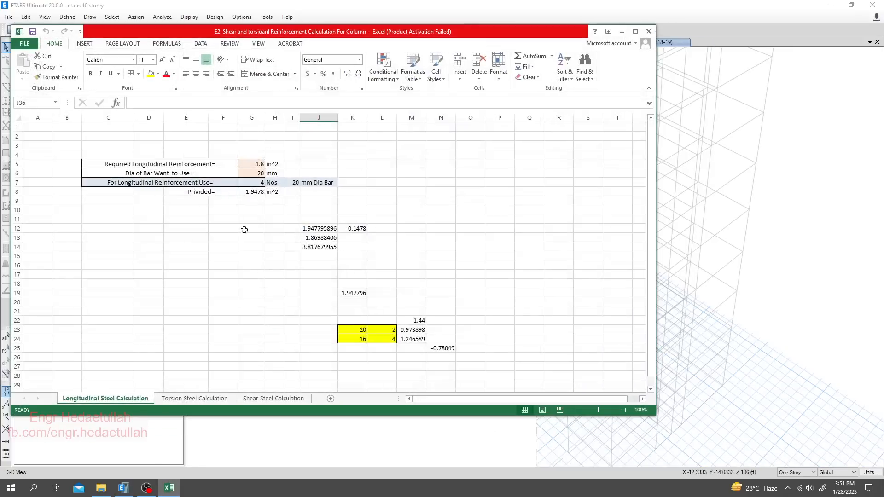
pyautogui.click(256, 164)
pyautogui.write('3.')
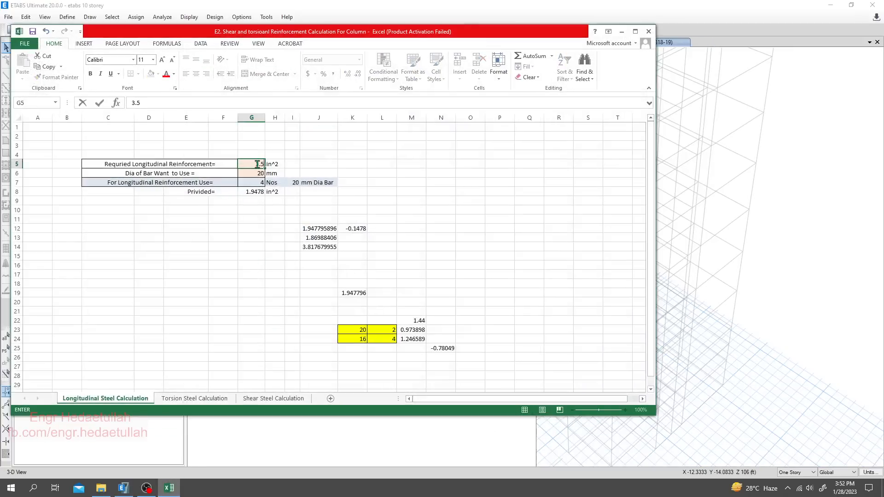
pyautogui.write('5')
pyautogui.press('Return')
pyautogui.click(251, 265)
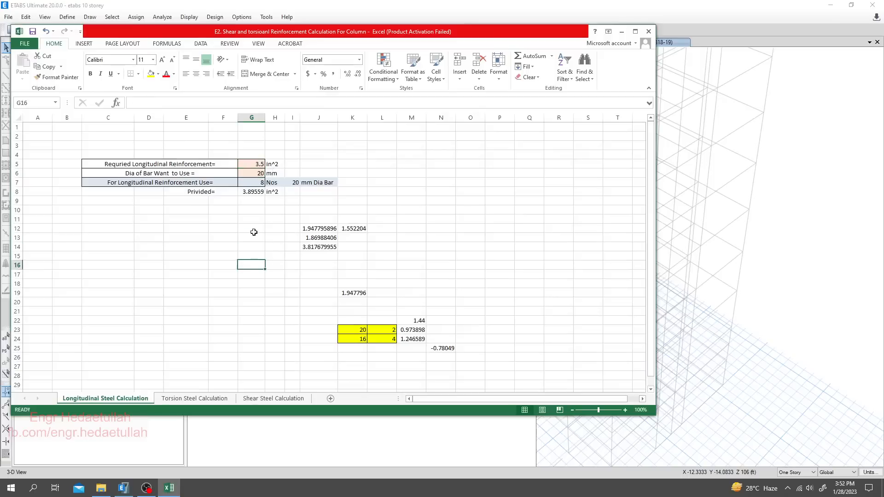
# - Review the bar diameter, the calculated number of bars and the provided steel area in G6:G8 against the required reinforcement
pyautogui.click(260, 173)
pyautogui.click(245, 247)
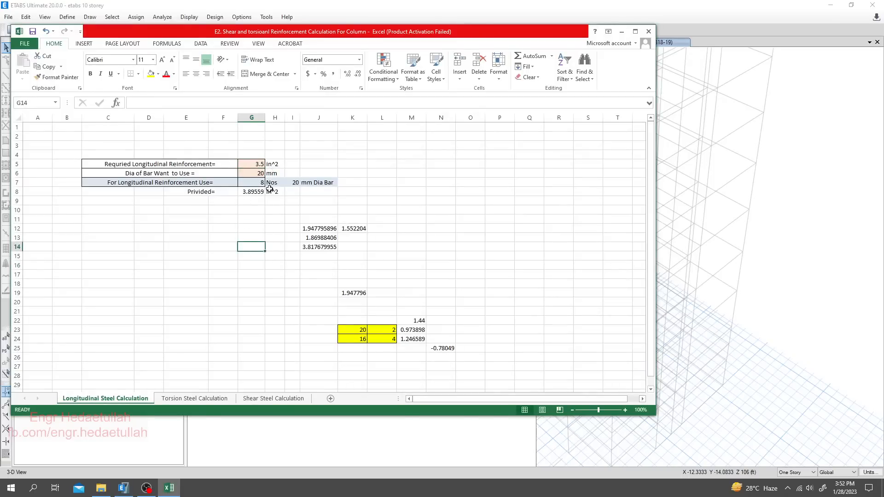
pyautogui.click(255, 173)
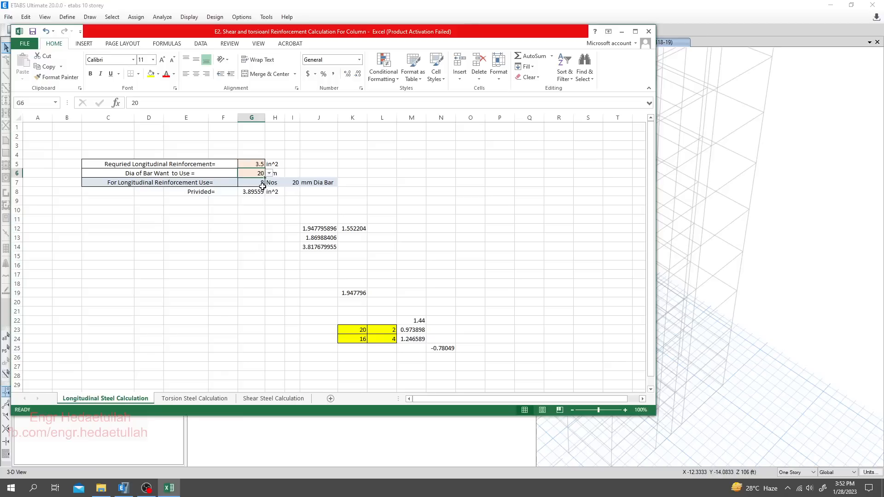
pyautogui.click(257, 184)
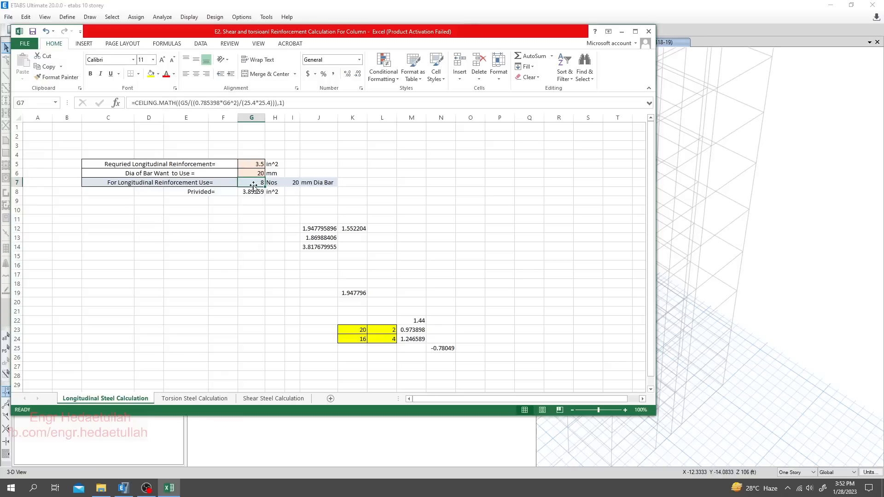
pyautogui.click(251, 193)
pyautogui.click(254, 217)
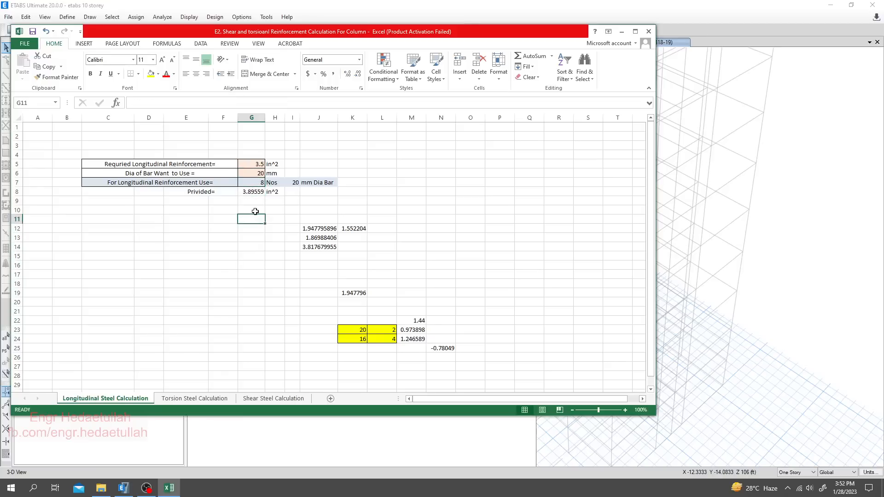
pyautogui.click(252, 194)
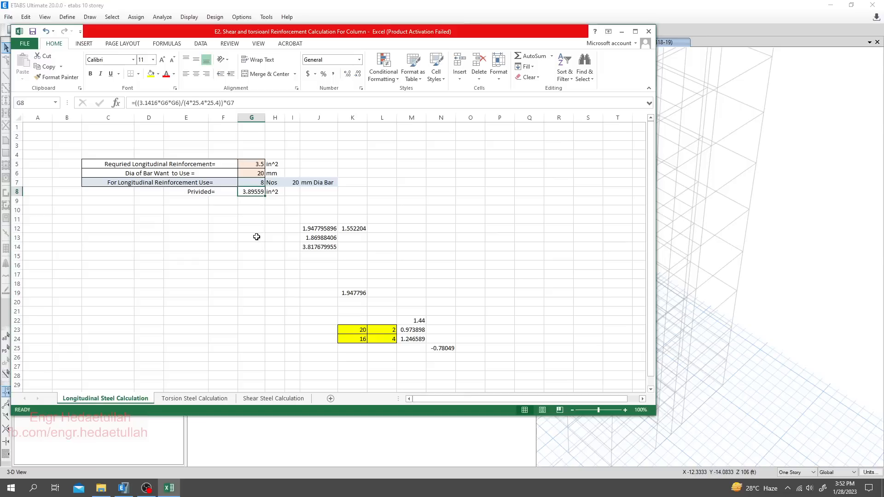
pyautogui.click(256, 236)
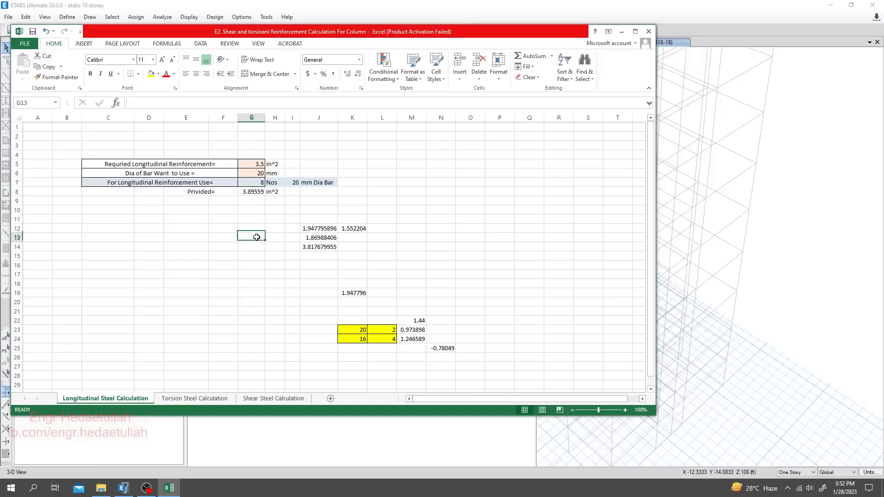
pyautogui.click(254, 197)
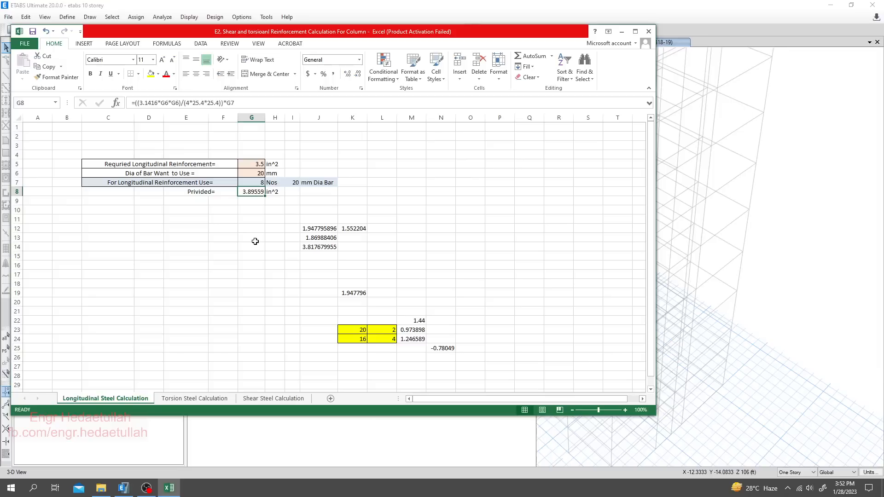
pyautogui.click(253, 165)
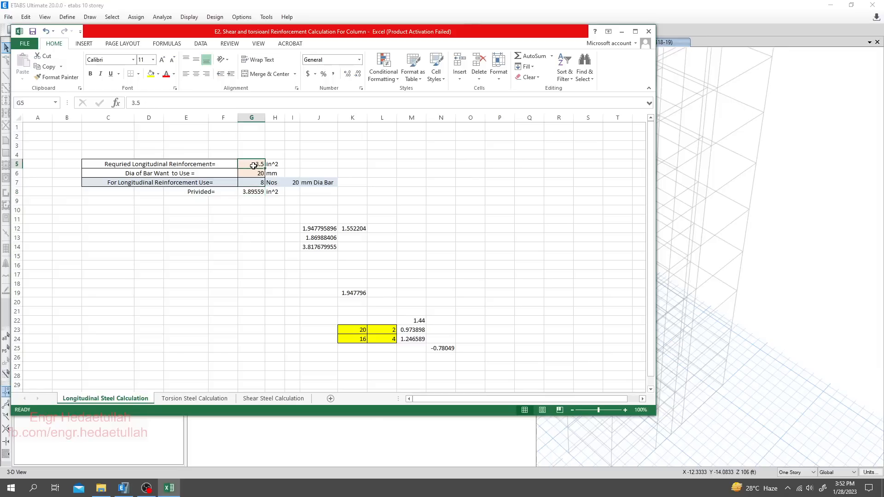
pyautogui.click(265, 234)
pyautogui.click(258, 164)
pyautogui.click(283, 247)
pyautogui.click(254, 194)
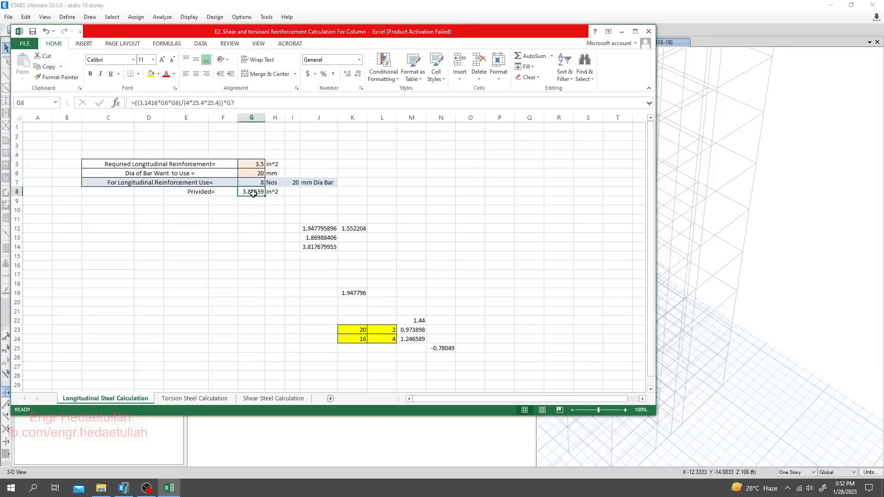
# - Inspect the bar diameters and bar counts of the yellow mixed-bar table in K23:L24
pyautogui.click(362, 329)
pyautogui.click(381, 330)
pyautogui.click(354, 339)
pyautogui.click(390, 339)
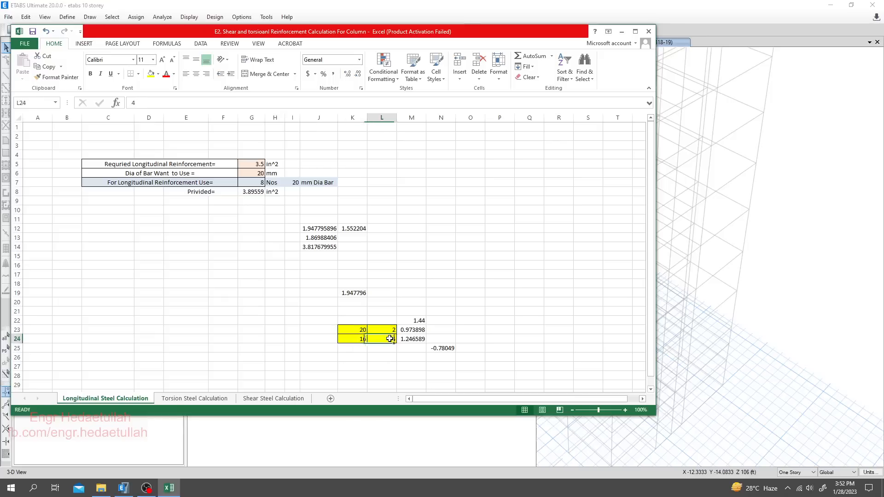
# - Set the number of 20 mm bars in L23 of the yellow mixed-bar table to 4
pyautogui.click(364, 330)
pyautogui.click(389, 332)
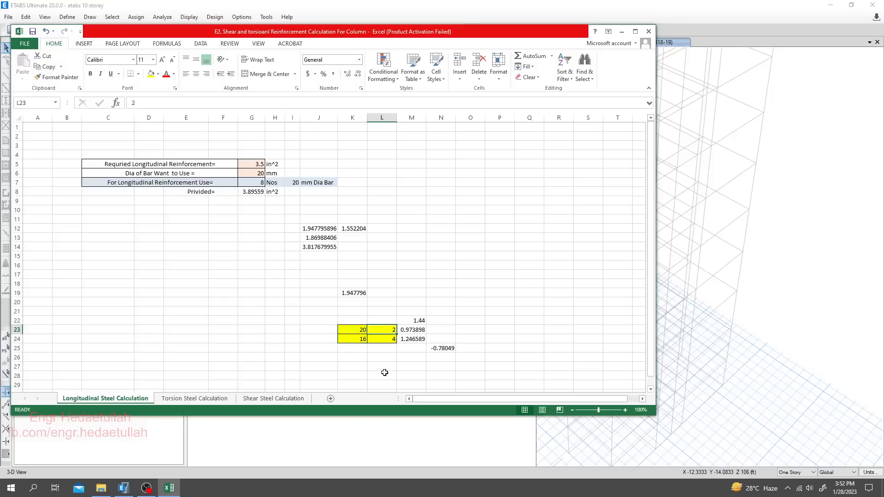
pyautogui.write('4')
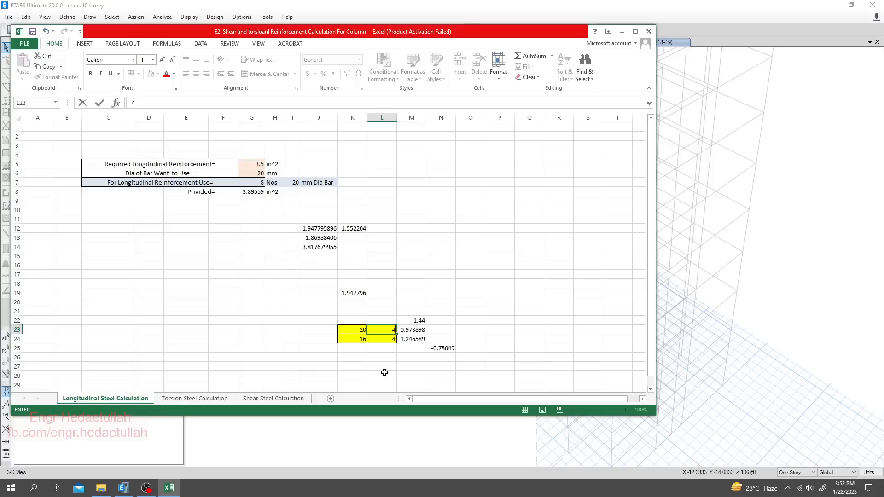
pyautogui.press('Return')
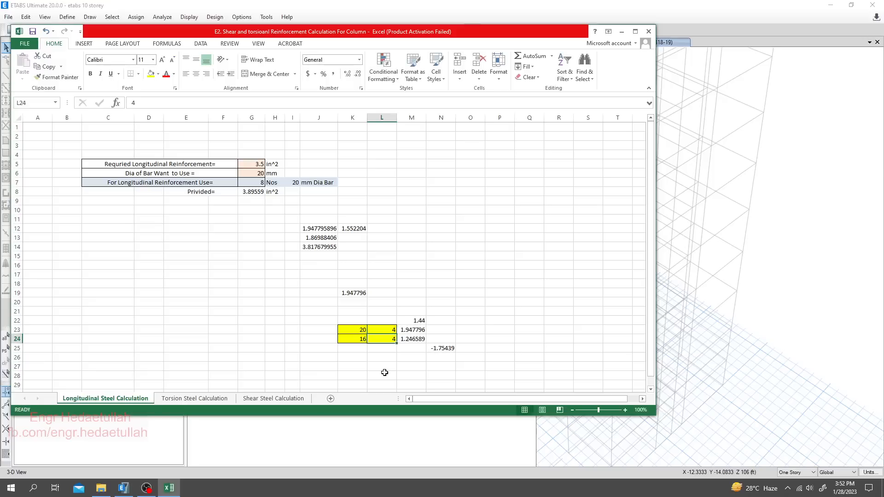
pyautogui.press('Left')
pyautogui.press('Right')
# - Set the required steel area in M22 above the mixed-bar areas to 3.5
pyautogui.click(409, 318)
pyautogui.click(422, 354)
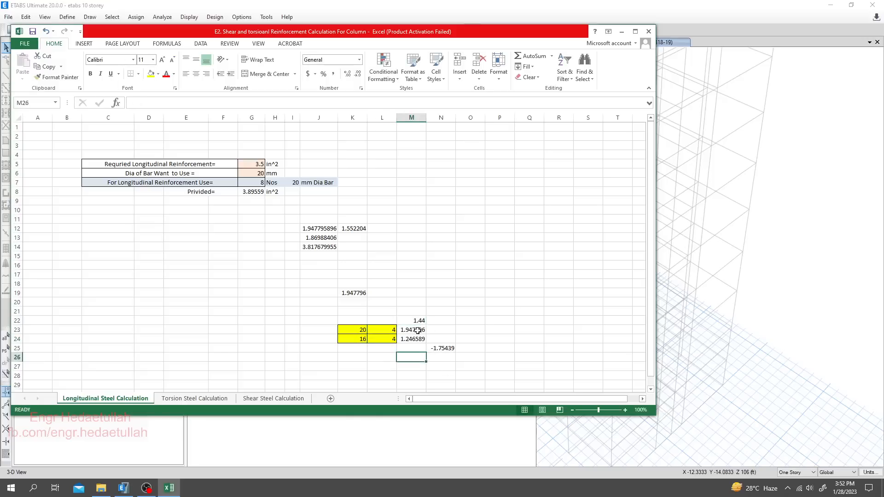
pyautogui.click(415, 321)
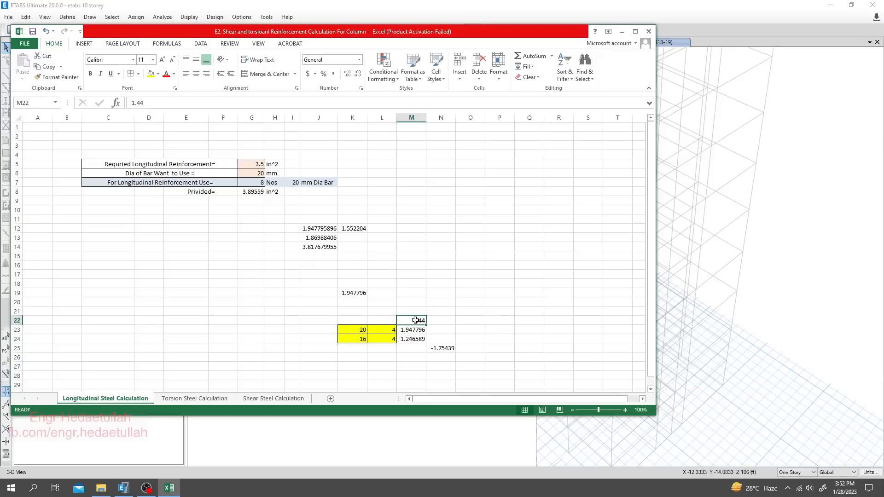
pyautogui.write('3.5')
pyautogui.press('Return')
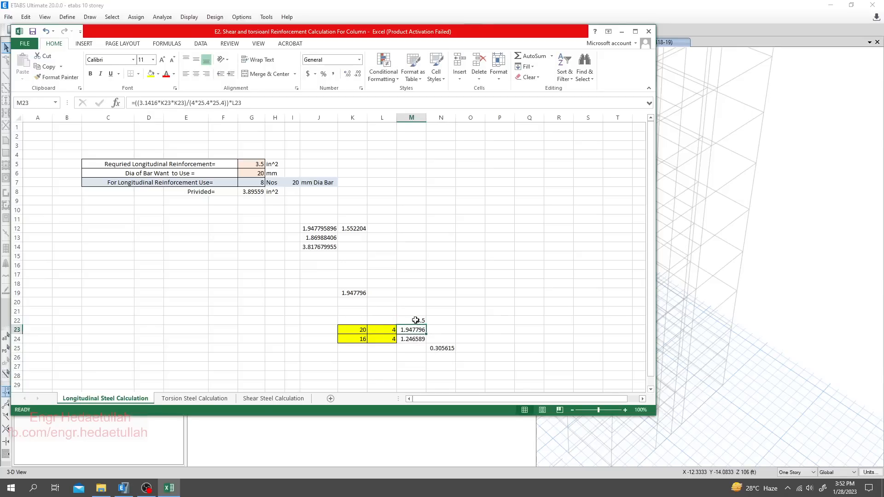
pyautogui.click(417, 368)
# - Set the number of 16 mm bars in L24 of the mixed-bar table to 6
pyautogui.click(383, 374)
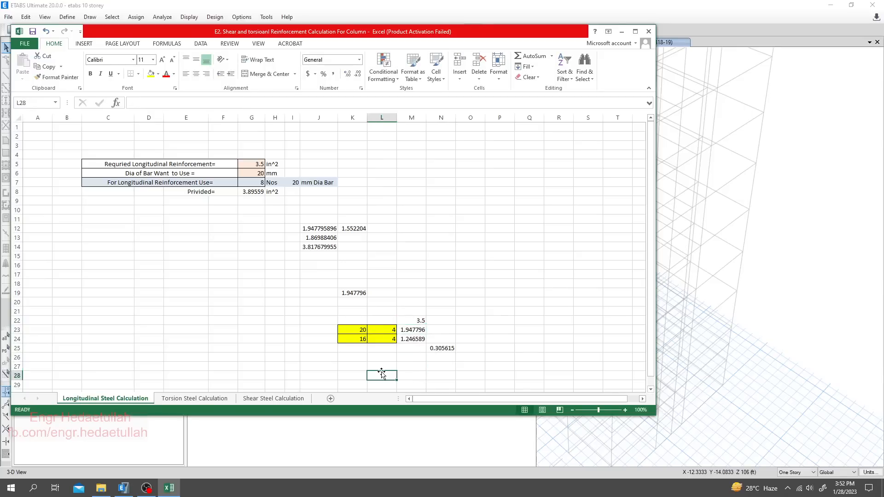
pyautogui.click(411, 365)
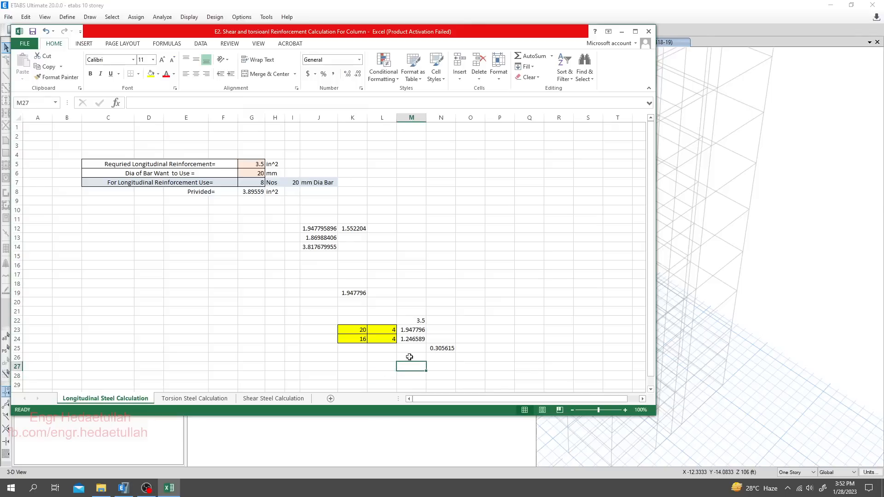
pyautogui.click(384, 339)
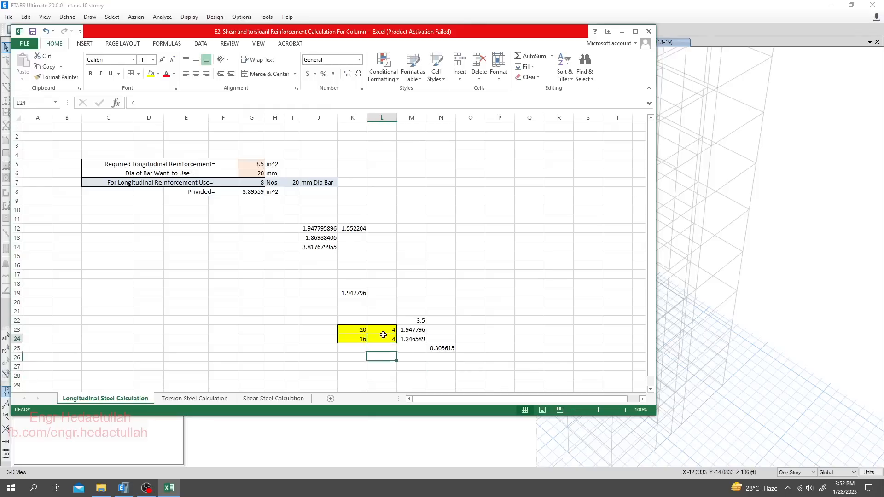
pyautogui.write('6')
pyautogui.press('Return')
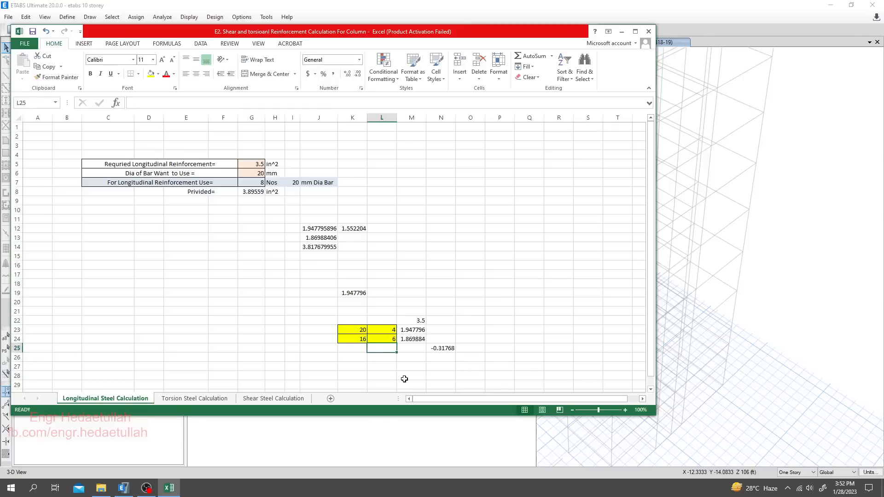
pyautogui.click(386, 340)
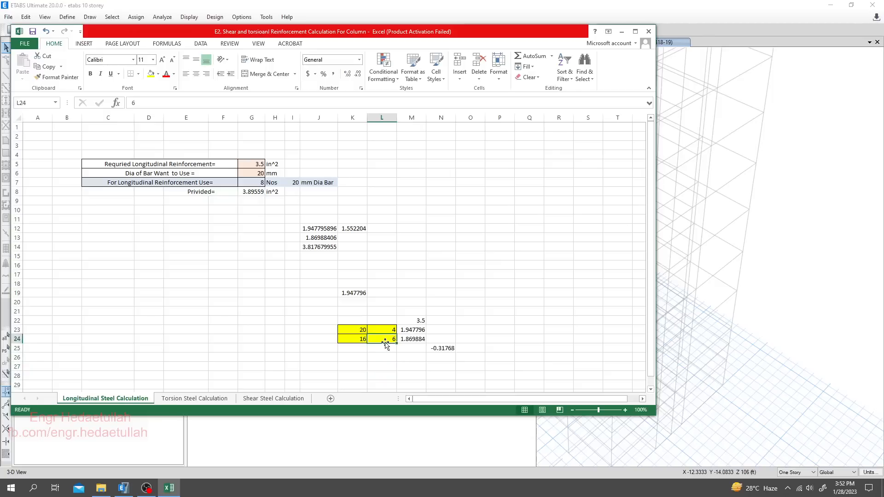
# - Enter 20 as the first bar diameter in K23 and check the 16 mm bar row in K24:L24
pyautogui.click(362, 330)
pyautogui.write('20')
pyautogui.press('Return')
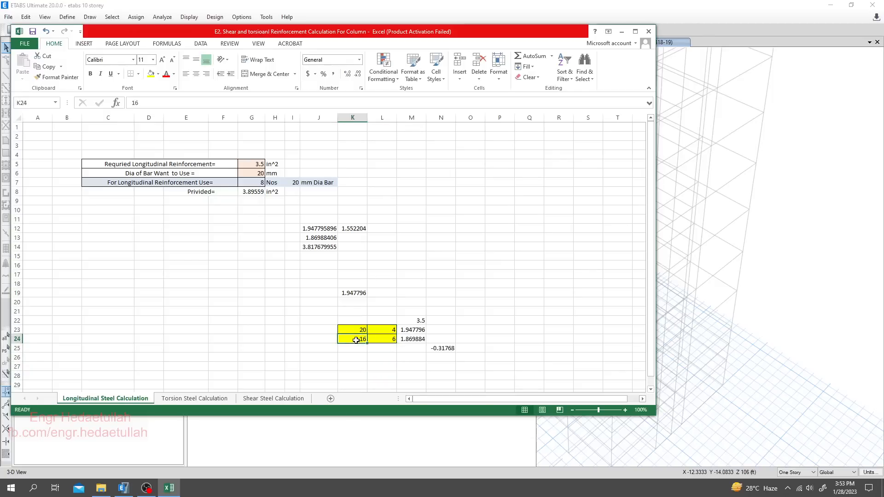
pyautogui.click(390, 341)
pyautogui.click(358, 339)
pyautogui.click(394, 340)
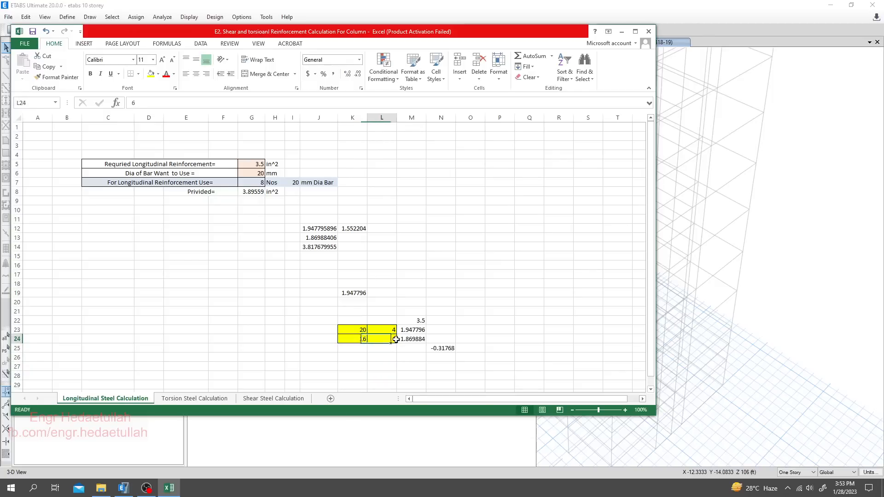
pyautogui.click(355, 340)
pyautogui.click(398, 345)
pyautogui.click(381, 339)
# - Total the two mixed-bar steel areas in M25 with the formula =SUM(M23:M24)
pyautogui.click(406, 365)
pyautogui.click(405, 349)
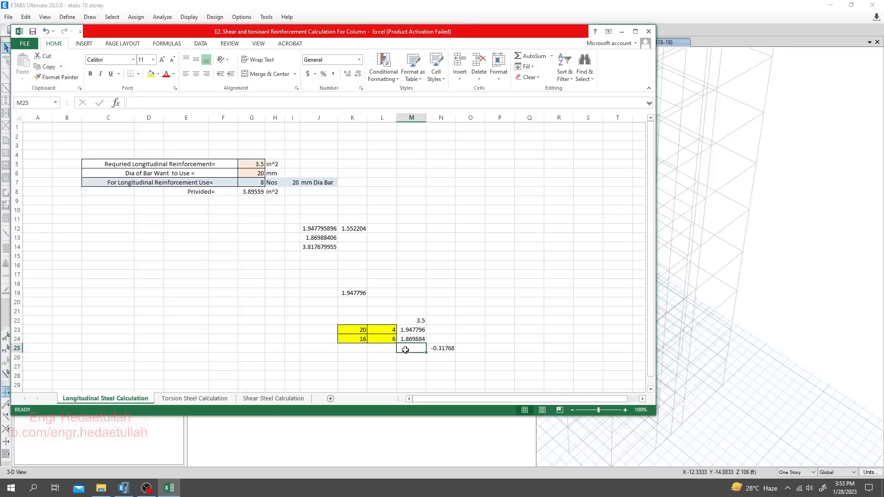
pyautogui.write('=')
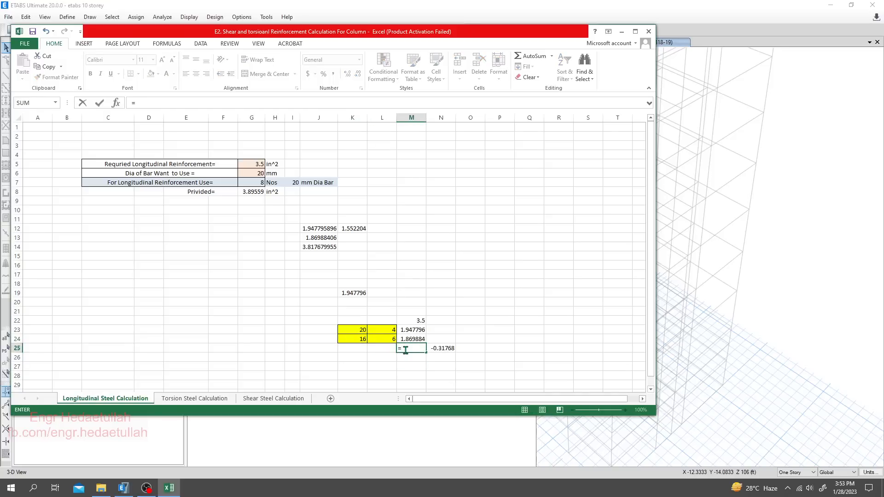
pyautogui.write('sum(')
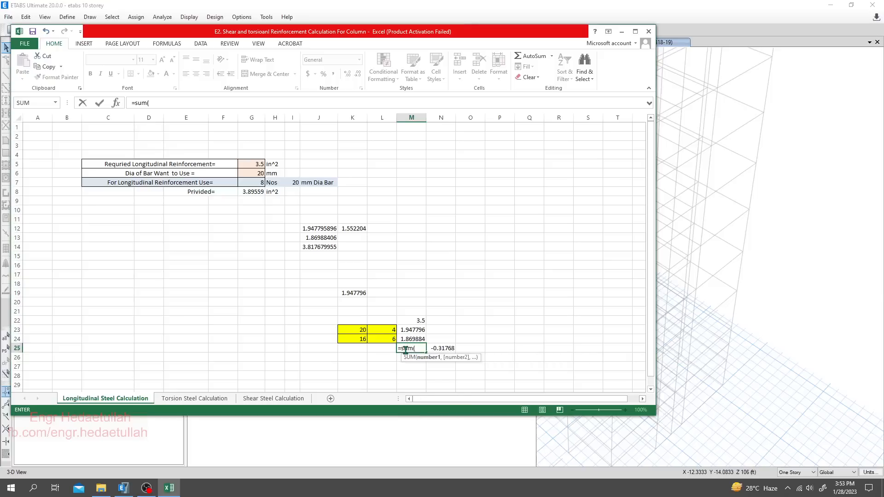
pyautogui.moveTo(410, 330); pyautogui.dragTo(413, 340)
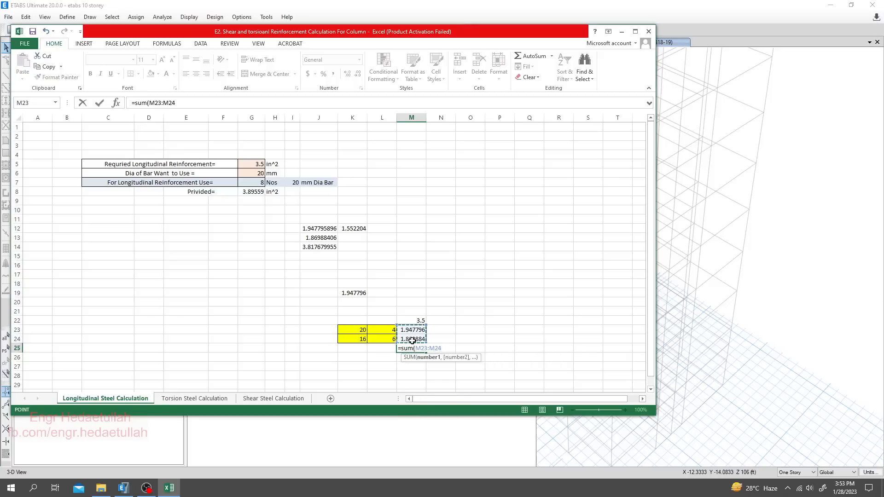
pyautogui.press('Return')
pyautogui.click(414, 348)
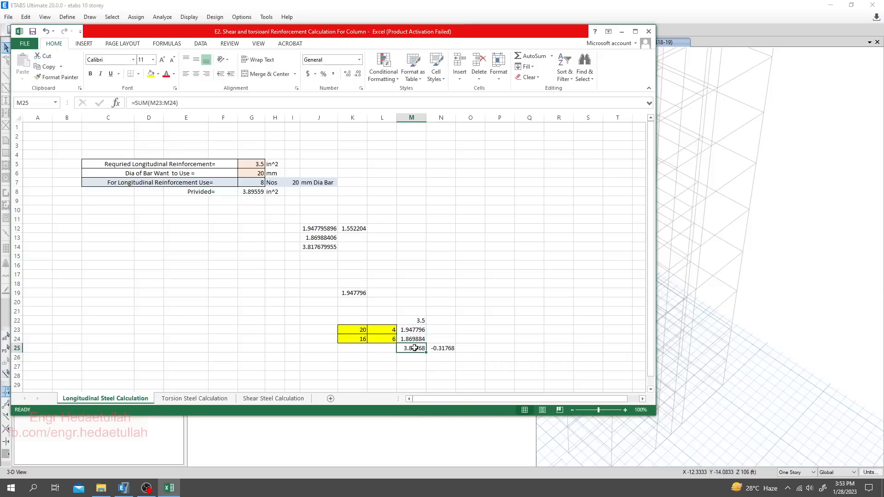
# - Compare the mixed-bar steel total in M25 with the single-diameter provided area, bar diameter and bar count in G6:G8
pyautogui.click(262, 260)
pyautogui.click(248, 192)
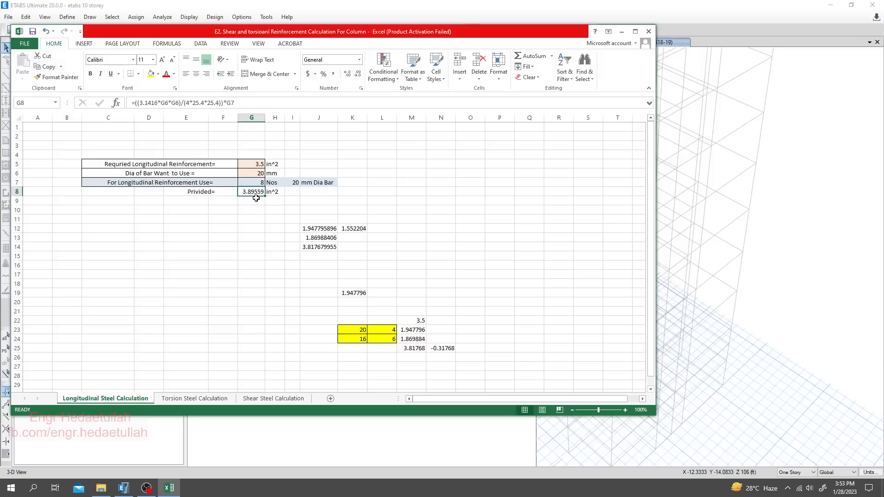
pyautogui.click(412, 375)
pyautogui.click(414, 350)
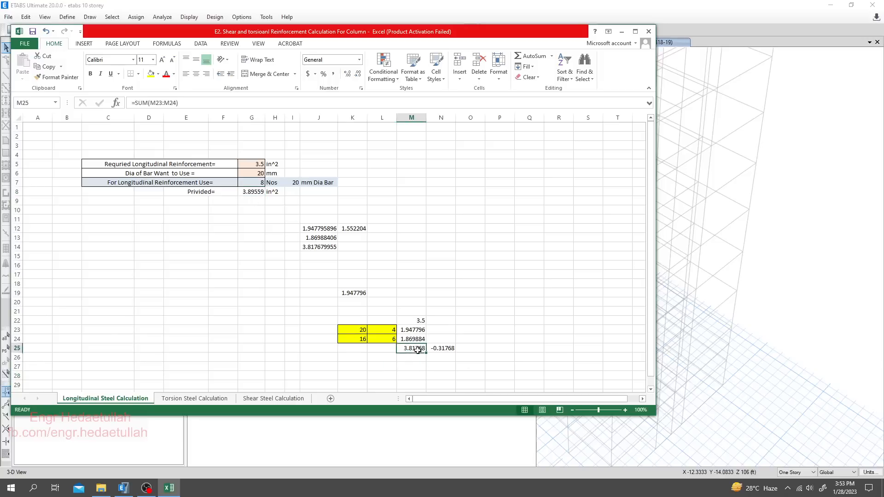
pyautogui.click(411, 373)
pyautogui.click(412, 348)
pyautogui.click(253, 192)
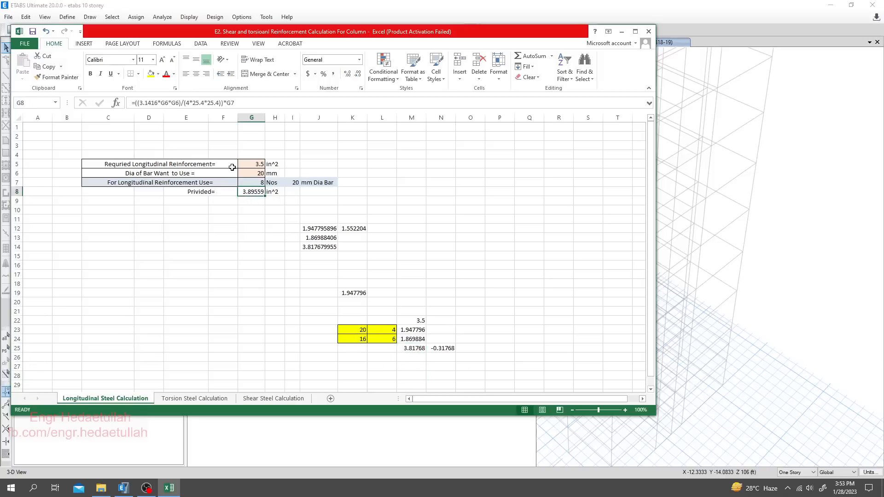
pyautogui.click(255, 182)
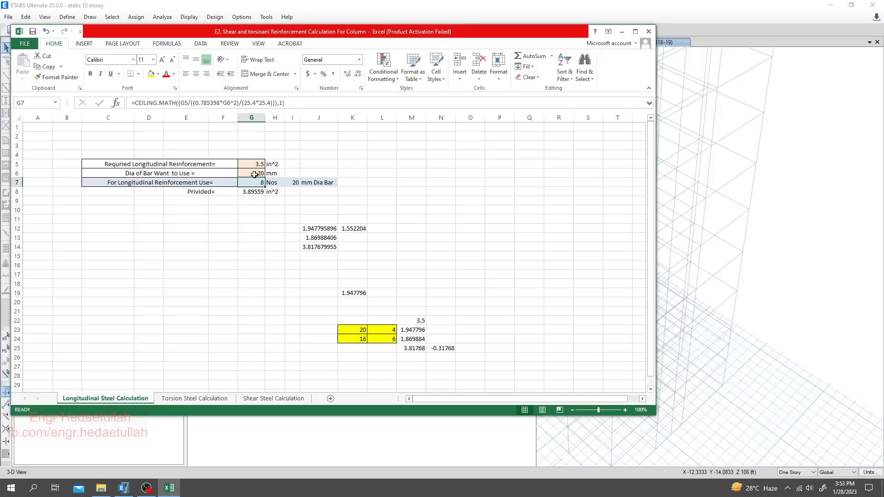
pyautogui.click(254, 173)
pyautogui.click(255, 191)
pyautogui.click(283, 282)
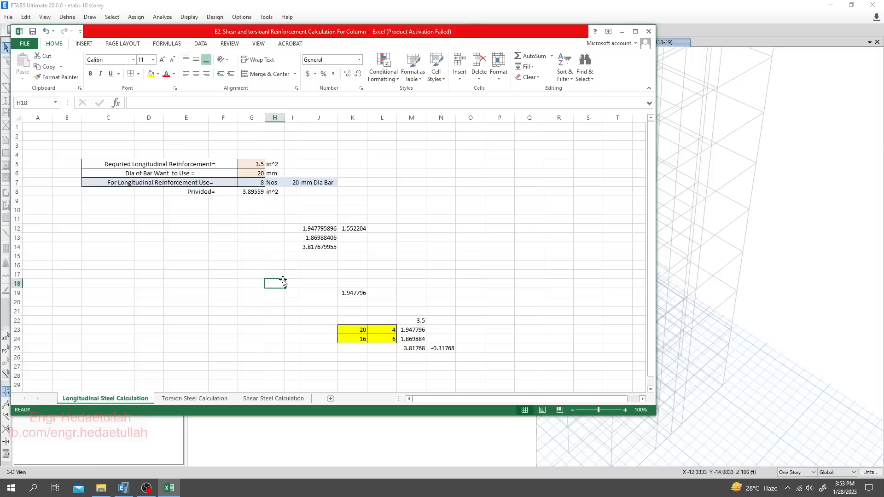
pyautogui.click(404, 374)
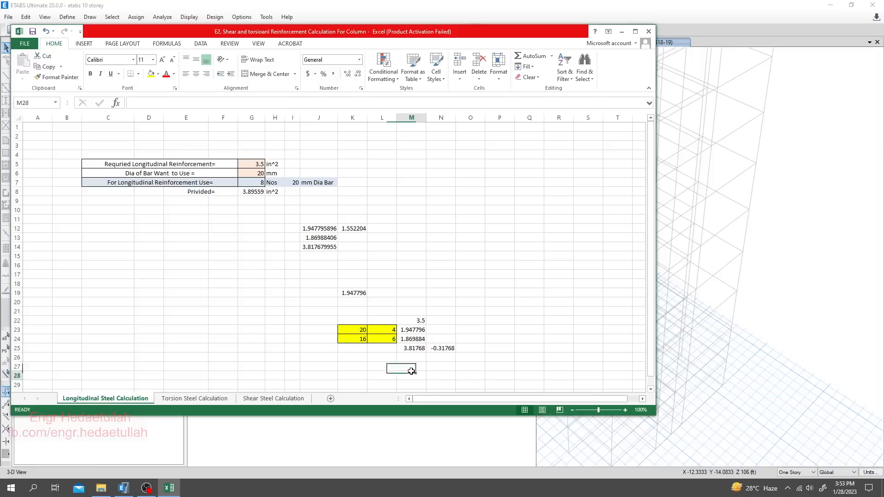
# - Set the mixed-bar counts in L23:L24 to 6 bars of 20 mm and 2 bars of 16 mm
pyautogui.click(362, 332)
pyautogui.click(360, 341)
pyautogui.click(380, 342)
pyautogui.click(359, 339)
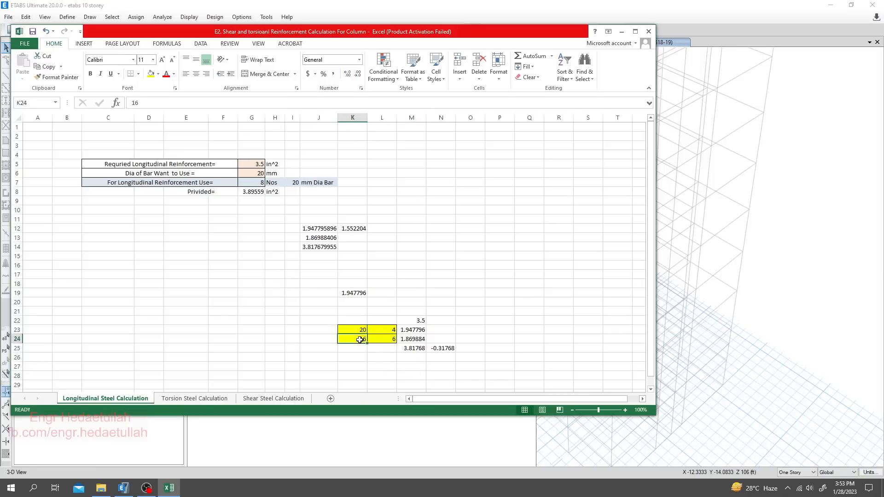
pyautogui.moveTo(360, 340); pyautogui.dragTo(360, 330)
pyautogui.click(389, 330)
pyautogui.write('6')
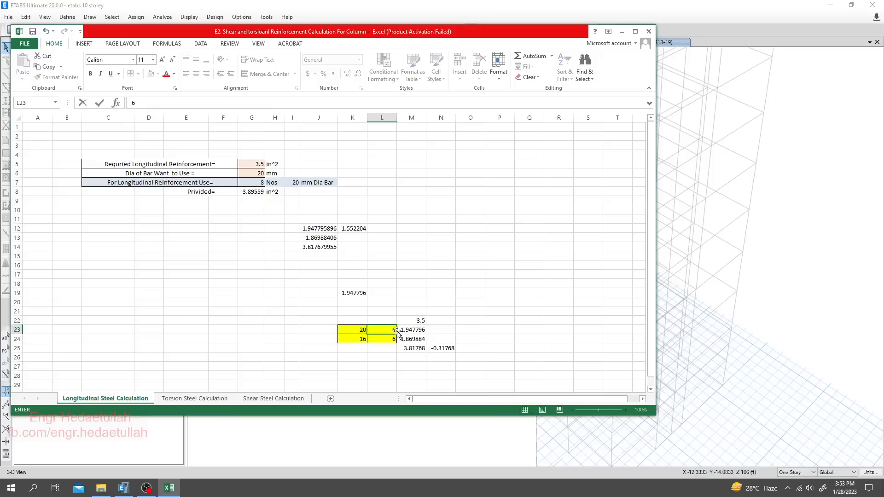
pyautogui.press('Return')
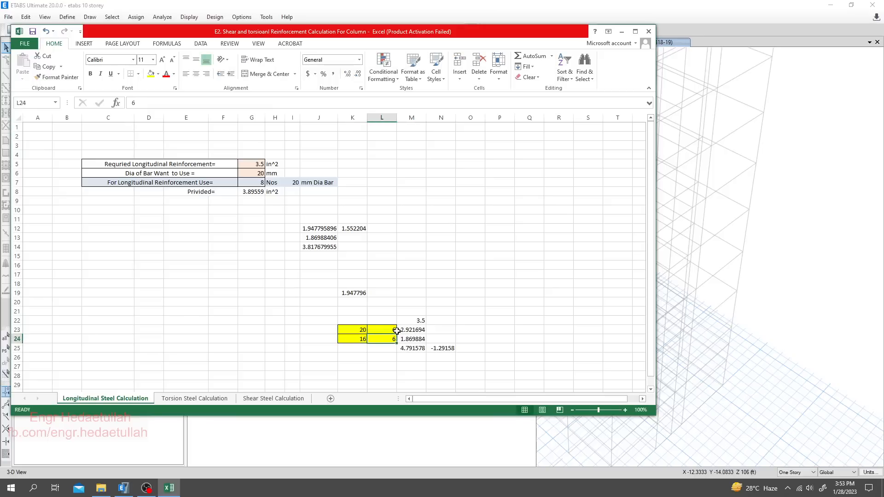
pyautogui.write('2')
pyautogui.press('Return')
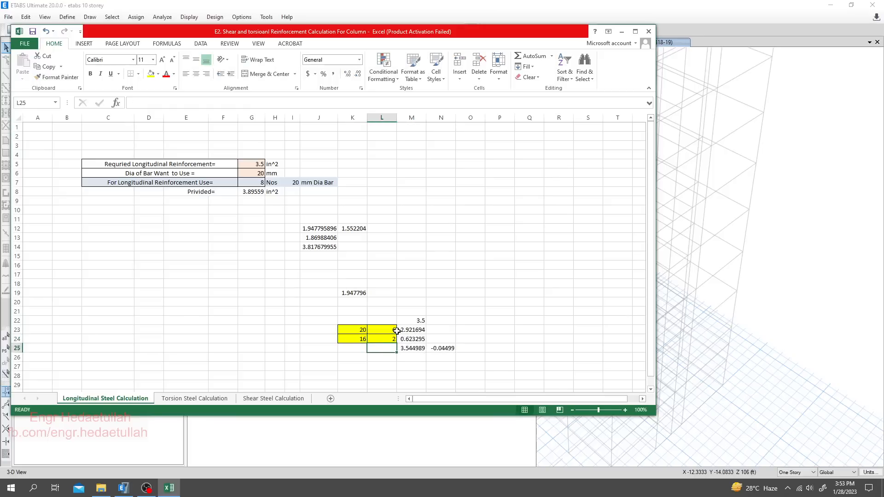
# - Review the mixed-bar steel total in M25, the difference in N25 and the bar counts in L23:L24
pyautogui.click(383, 366)
pyautogui.click(380, 340)
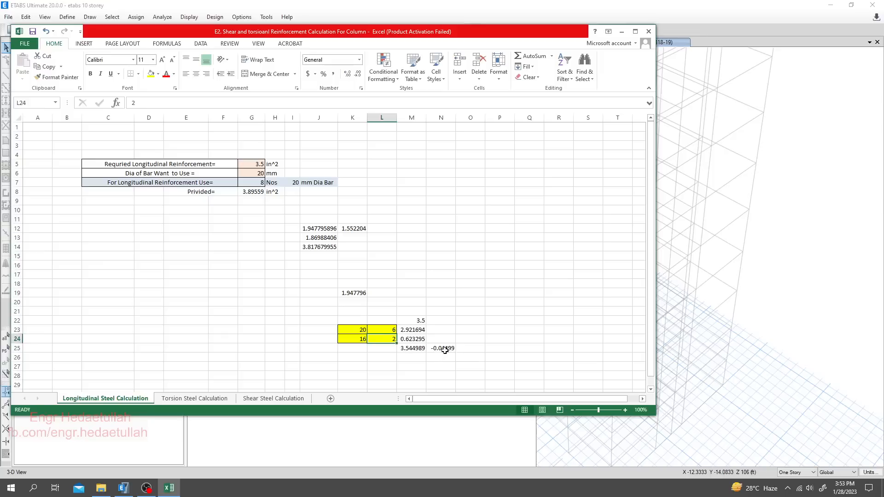
pyautogui.click(441, 360)
pyautogui.click(442, 341)
pyautogui.click(411, 349)
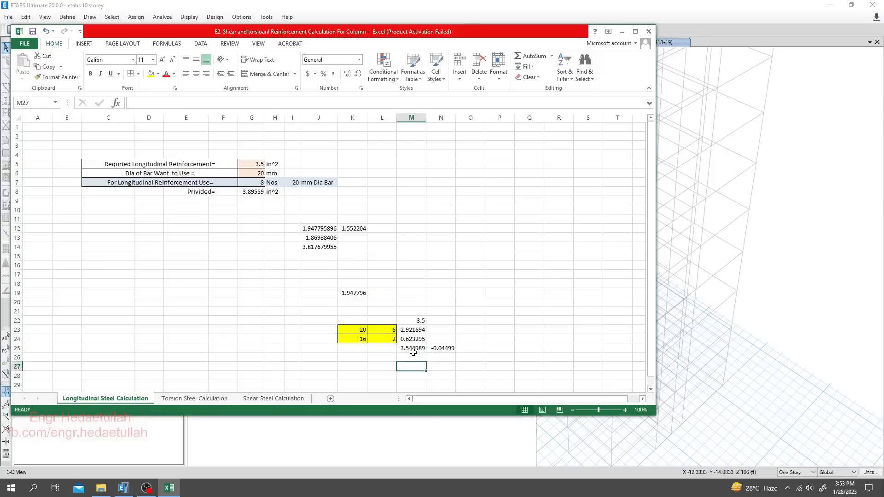
pyautogui.click(444, 349)
pyautogui.click(413, 349)
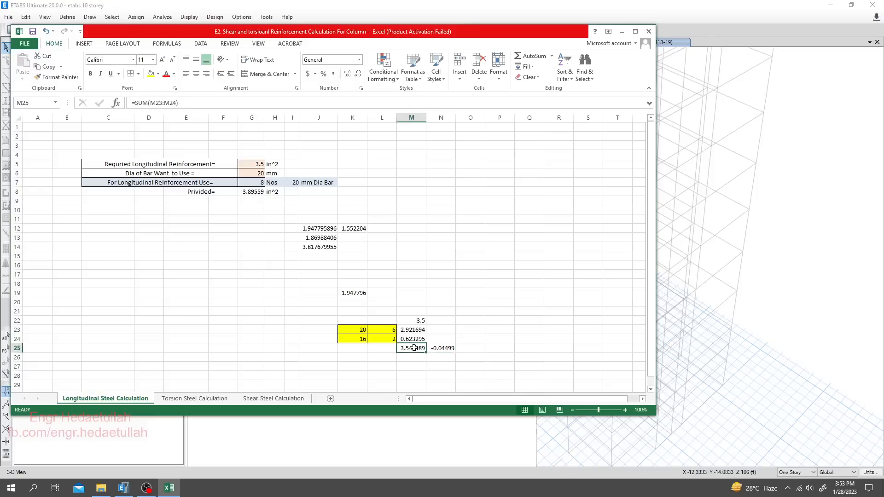
pyautogui.click(447, 349)
pyautogui.click(412, 349)
pyautogui.click(466, 329)
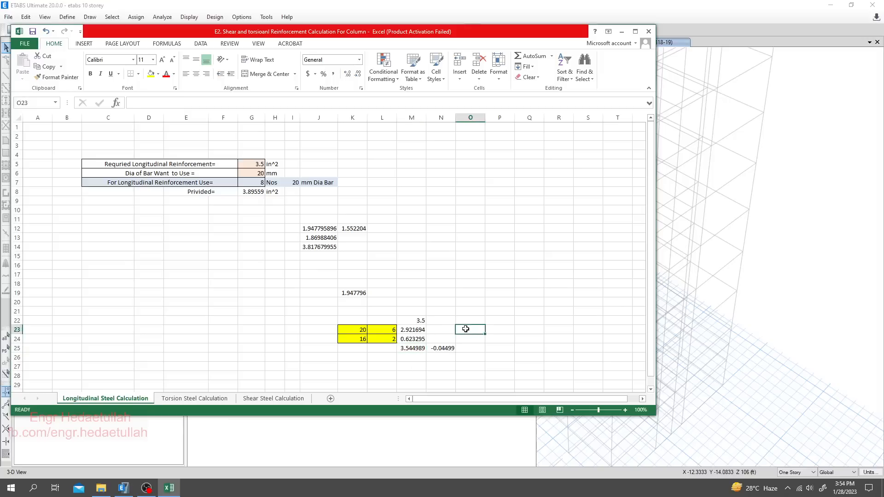
pyautogui.click(448, 329)
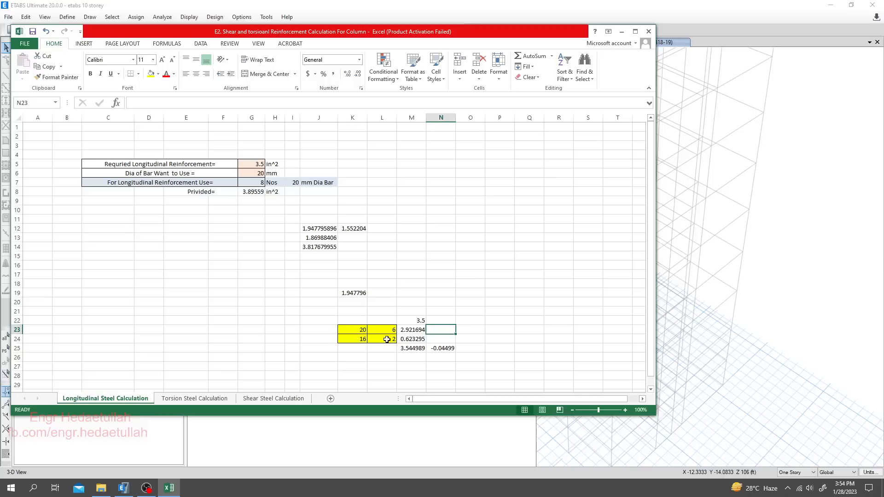
pyautogui.click(387, 356)
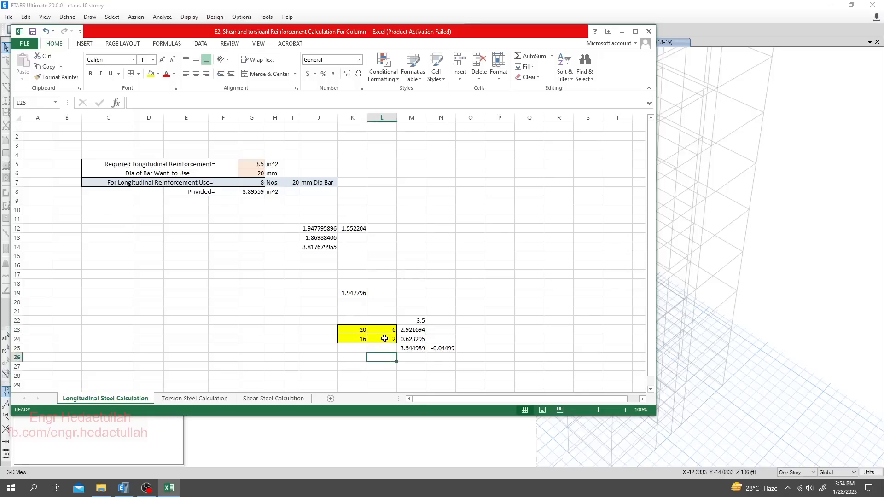
pyautogui.click(384, 338)
pyautogui.click(384, 328)
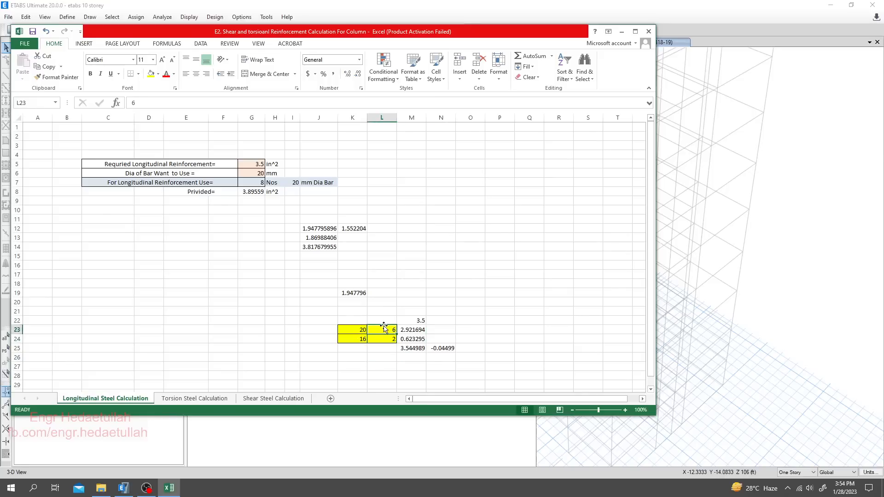
# - Set the mixed-bar counts in L23:L24 to 2 bars of 20 mm and 8 bars of 16 mm
pyautogui.write('2')
pyautogui.press('Return')
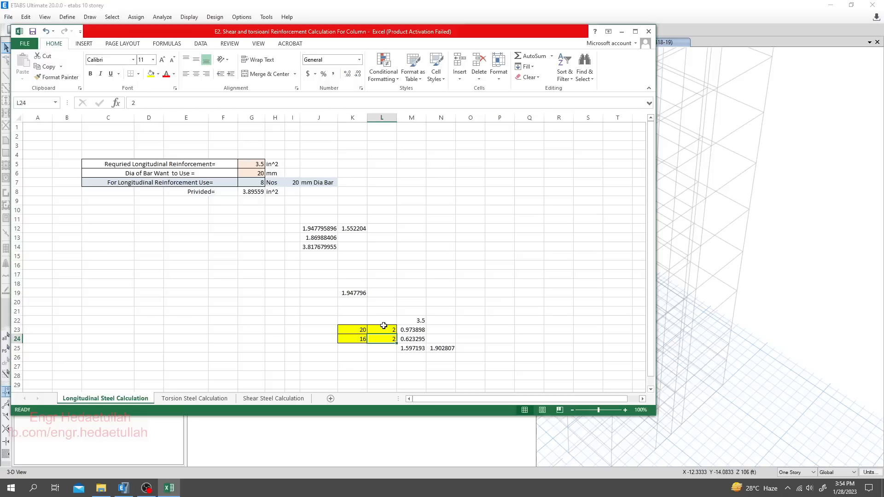
pyautogui.write('8')
pyautogui.press('Return')
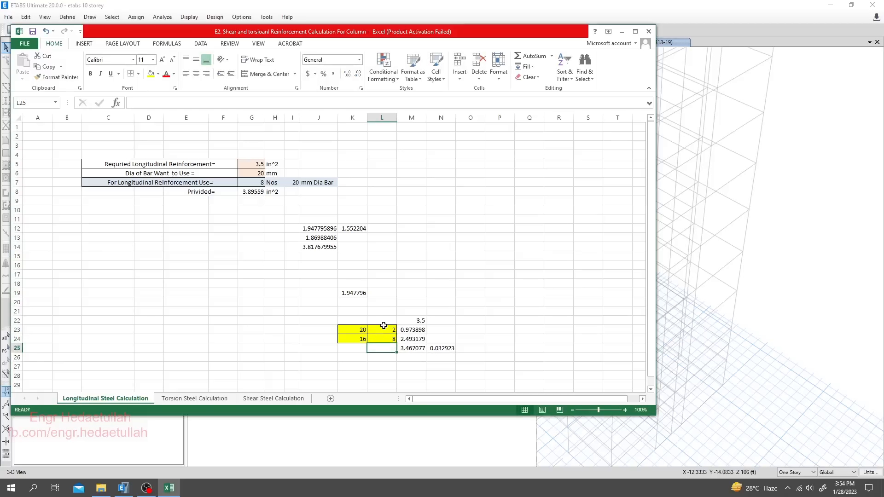
# - Examine the 16 mm bar count in L24 and the mixed-bar steel total in M25 against the required area
pyautogui.click(387, 344)
pyautogui.moveTo(364, 341); pyautogui.dragTo(393, 340)
pyautogui.click(396, 339)
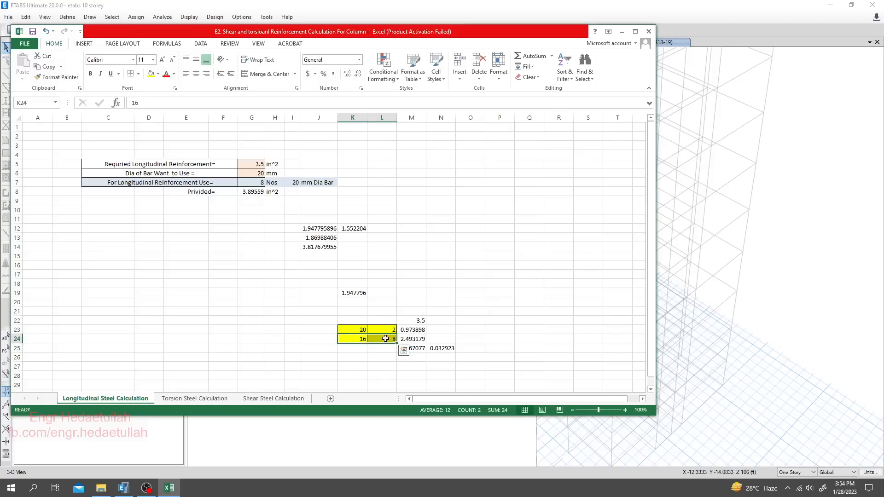
pyautogui.click(385, 338)
pyautogui.click(386, 366)
pyautogui.click(387, 338)
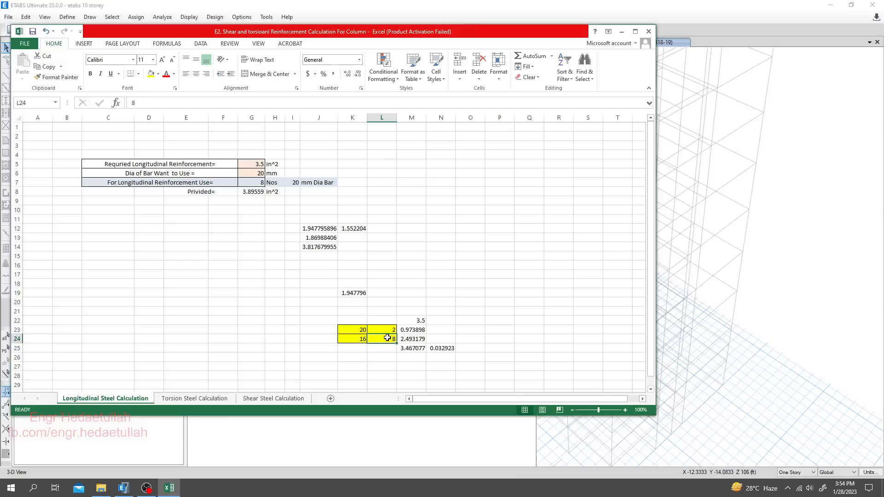
pyautogui.click(410, 351)
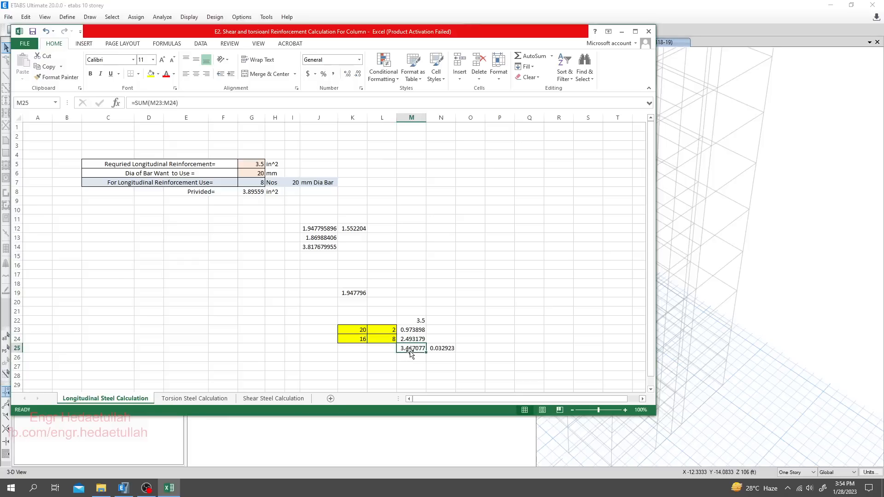
pyautogui.click(410, 358)
pyautogui.click(444, 374)
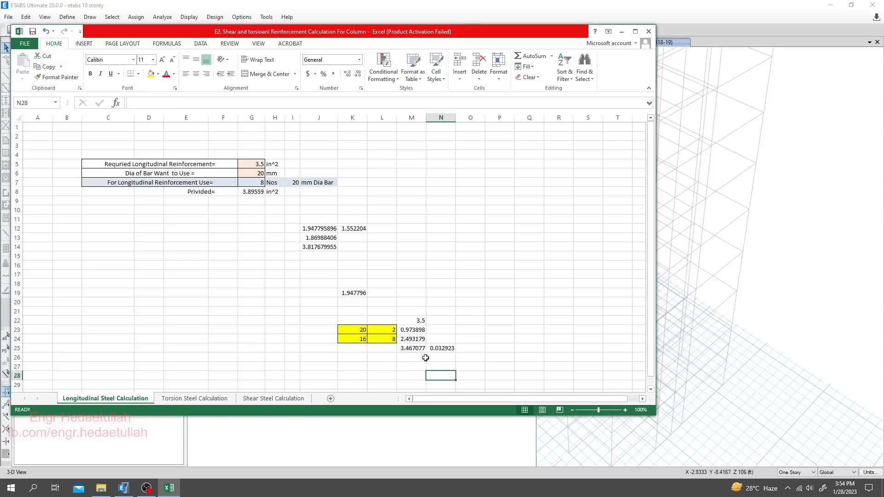
pyautogui.click(417, 350)
pyautogui.click(405, 363)
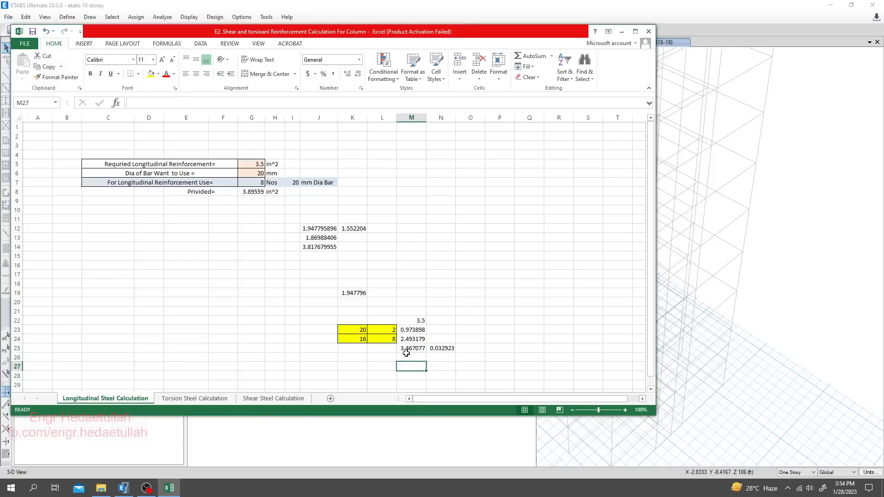
# - Review the bar diameters and counts in K23:L24 together with the 16 mm steel area formula in M24
pyautogui.click(383, 359)
pyautogui.click(364, 339)
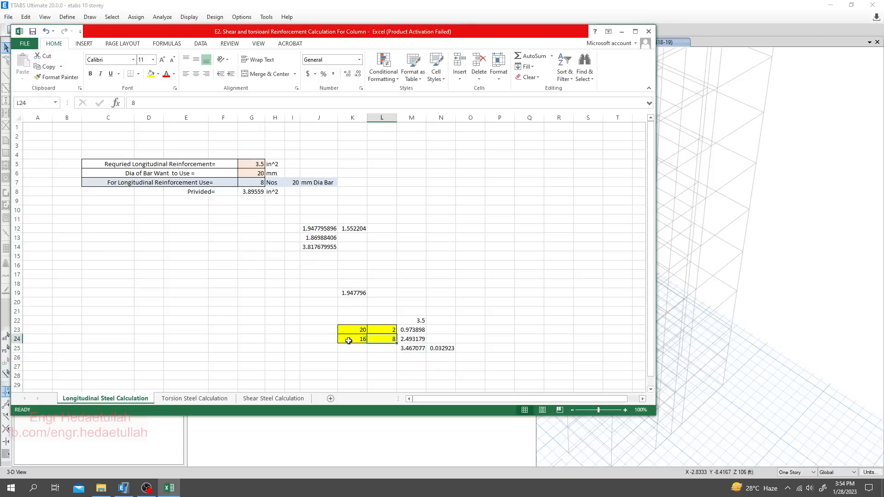
pyautogui.click(398, 340)
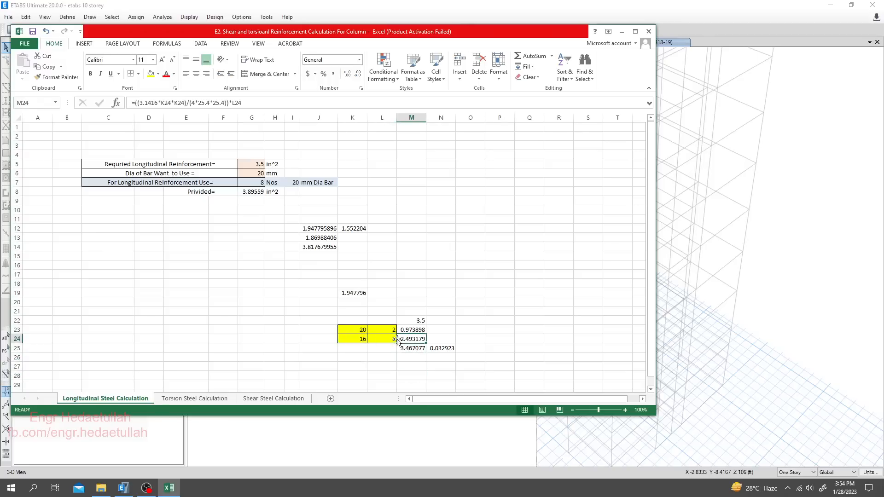
pyautogui.click(359, 340)
pyautogui.click(383, 341)
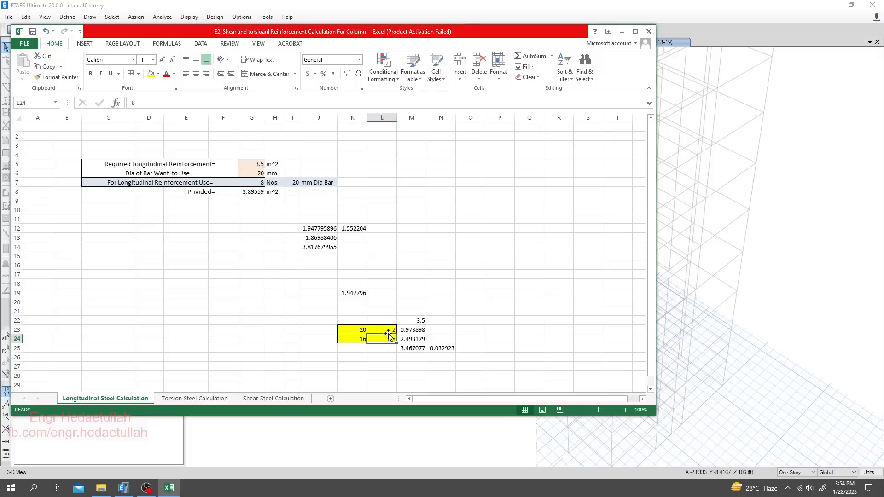
pyautogui.click(360, 328)
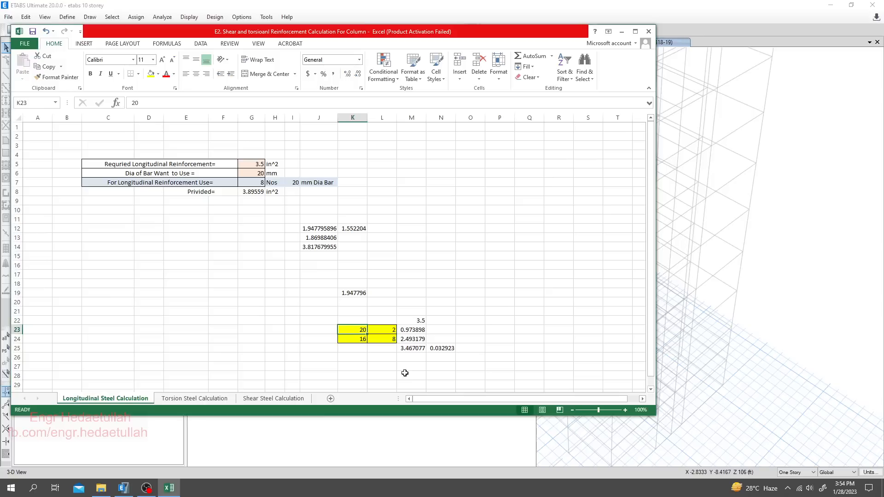
pyautogui.moveTo(336, 315); pyautogui.dragTo(451, 358)
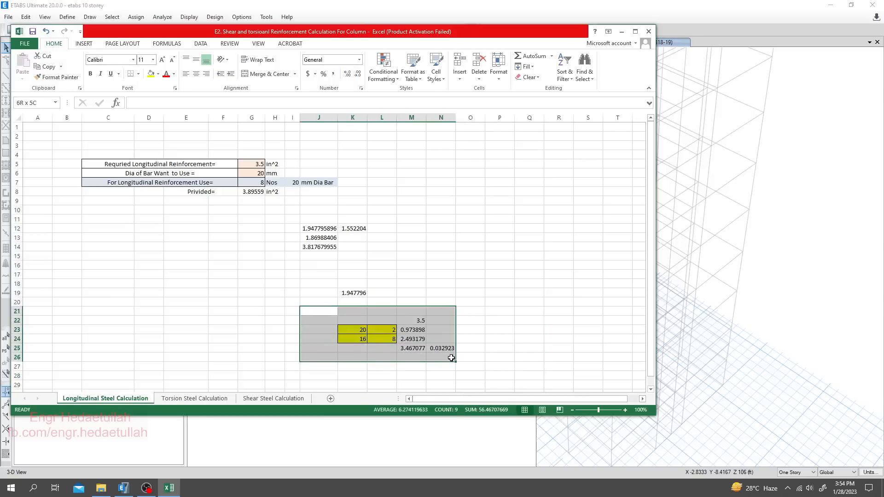
pyautogui.click(399, 366)
pyautogui.click(359, 330)
pyautogui.click(376, 330)
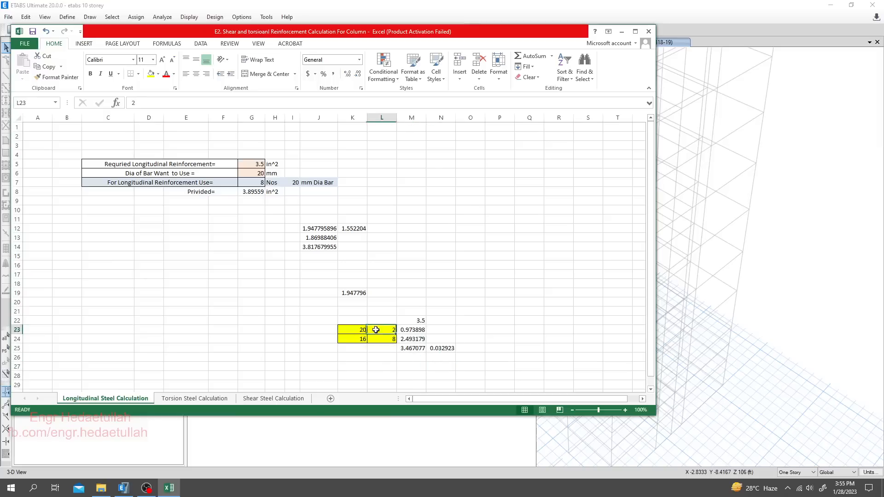
pyautogui.click(360, 337)
pyautogui.click(390, 337)
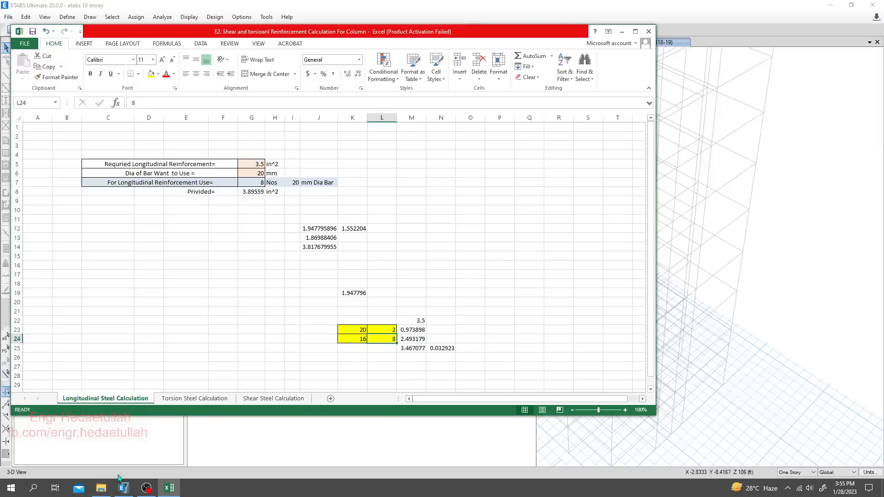
# - Switch to ETABS, check the section size in the Story2 column's concrete design information, and return to the Excel sheet
pyautogui.click(123, 488)
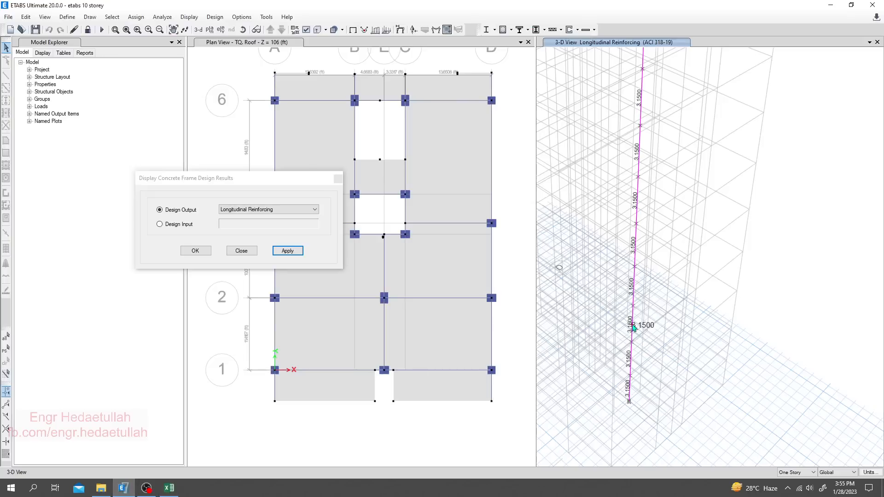
pyautogui.rightClick(631, 322)
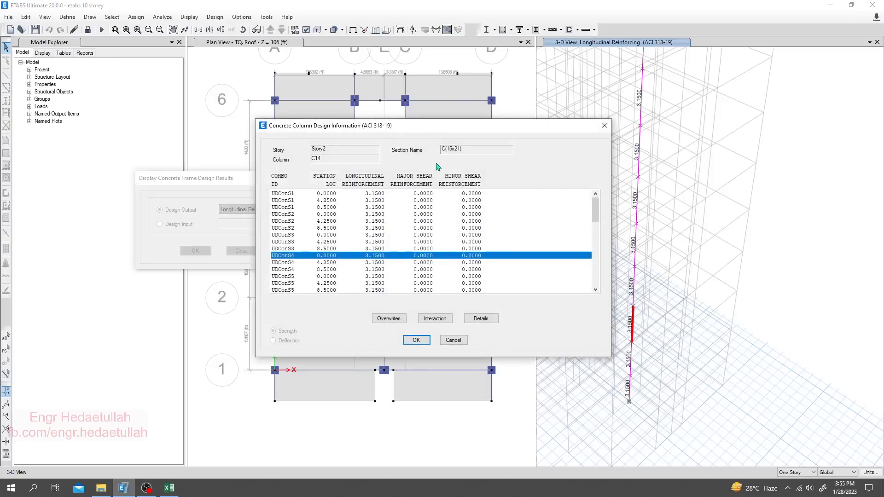
pyautogui.click(452, 343)
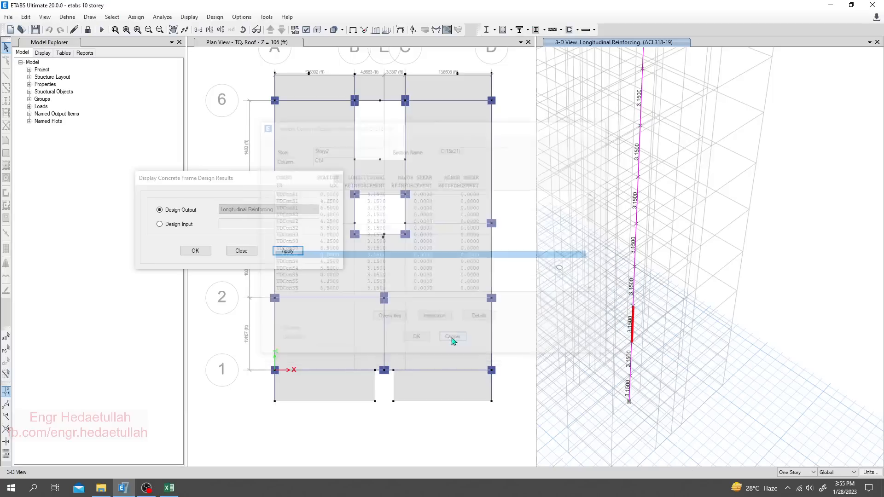
pyautogui.moveTo(169, 487)
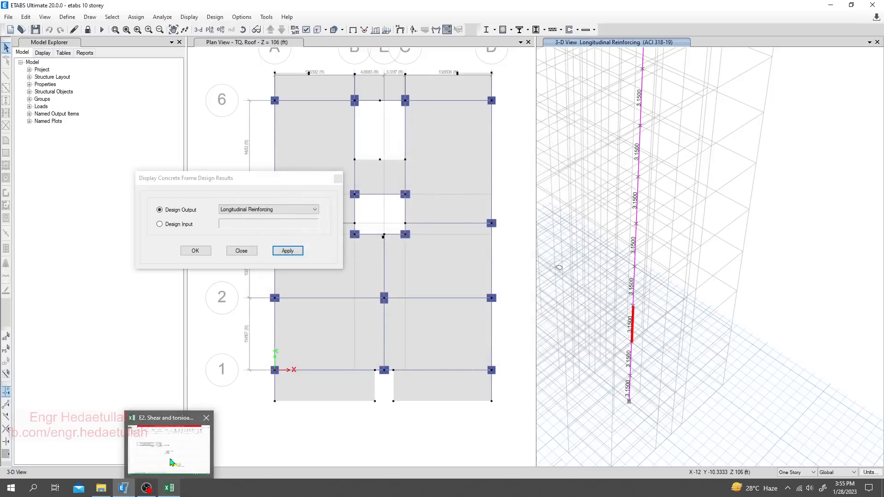
pyautogui.click(172, 463)
pyautogui.click(505, 266)
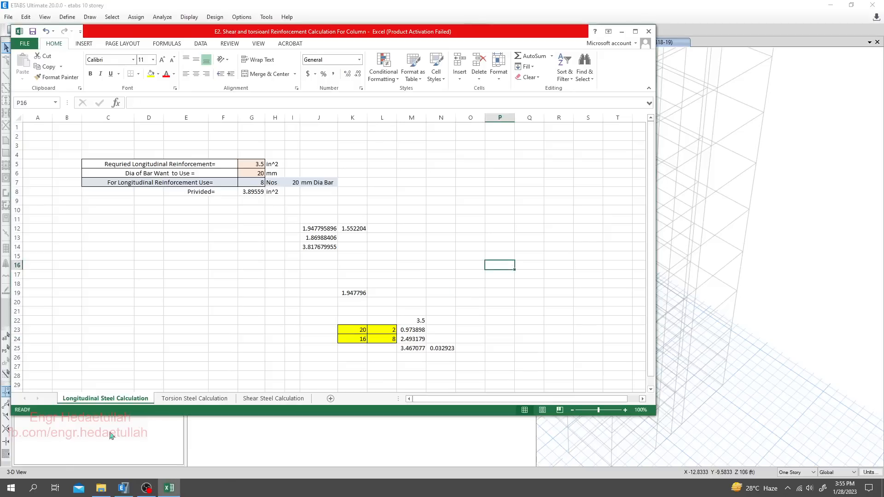
# - Launch Epic Pen and sketch an upright rectangle for the column's stirrup on the empty area beside the calculations
pyautogui.click(33, 488)
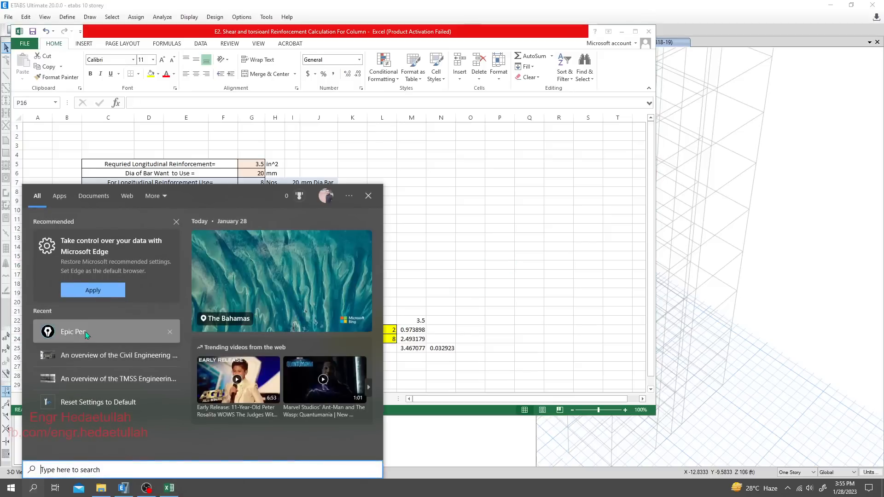
pyautogui.click(85, 331)
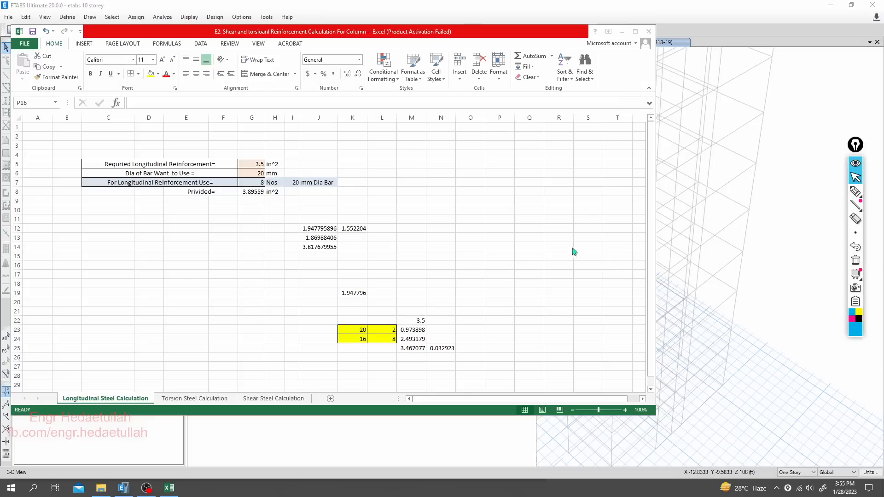
pyautogui.click(854, 192)
pyautogui.moveTo(522, 198)
pyautogui.mouseDown()
pyautogui.moveTo(519, 300)
pyautogui.moveTo(613, 305)
pyautogui.moveTo(614, 171)
pyautogui.moveTo(532, 162)
pyautogui.moveTo(519, 215)
pyautogui.mouseUp()
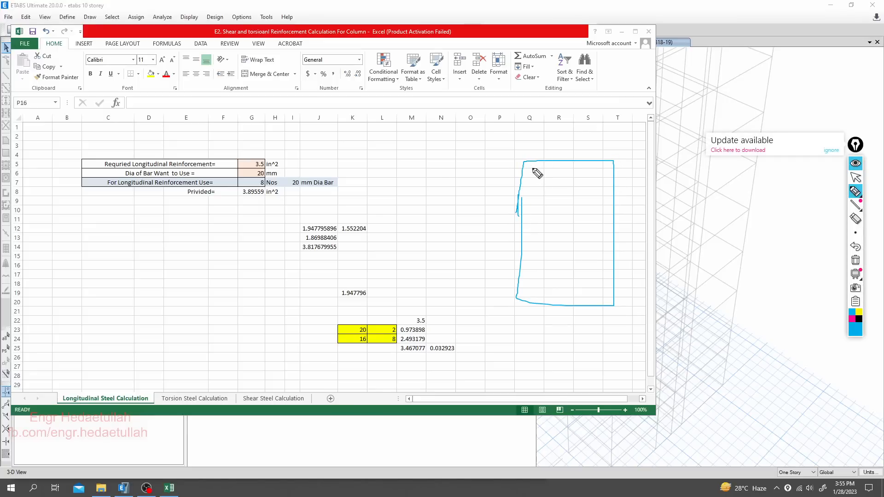
# - Draw ten bar circles inside the rectangle: three along the top, three along the bottom and two on each side
pyautogui.moveTo(532, 162)
pyautogui.mouseDown()
pyautogui.moveTo(528, 180)
pyautogui.moveTo(530, 167)
pyautogui.mouseUp()
pyautogui.moveTo(606, 162); pyautogui.dragTo(605, 165)
pyautogui.moveTo(523, 280)
pyautogui.mouseDown()
pyautogui.moveTo(533, 292)
pyautogui.moveTo(521, 282)
pyautogui.mouseUp()
pyautogui.moveTo(606, 283)
pyautogui.mouseDown()
pyautogui.moveTo(610, 306)
pyautogui.moveTo(601, 279)
pyautogui.moveTo(561, 299)
pyautogui.moveTo(578, 297)
pyautogui.moveTo(569, 286)
pyautogui.mouseUp()
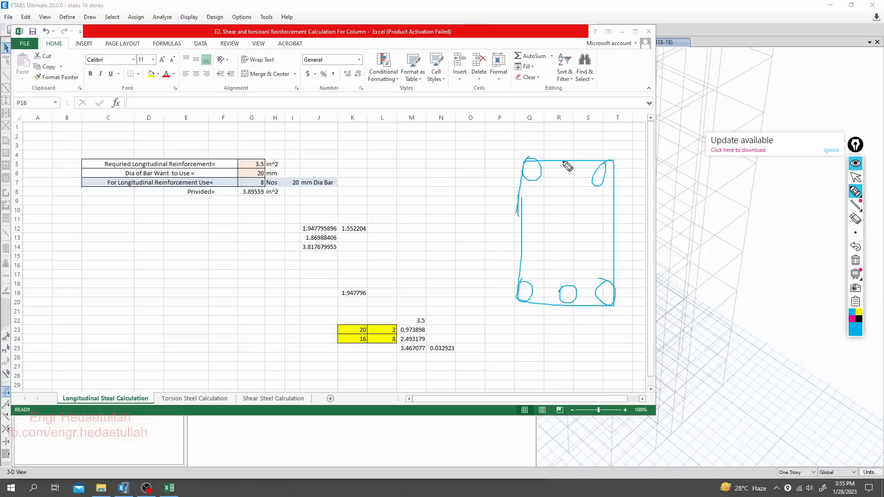
pyautogui.moveTo(564, 162)
pyautogui.mouseDown()
pyautogui.moveTo(566, 185)
pyautogui.moveTo(565, 163)
pyautogui.mouseUp()
pyautogui.moveTo(527, 203)
pyautogui.mouseDown()
pyautogui.moveTo(535, 214)
pyautogui.moveTo(522, 204)
pyautogui.mouseUp()
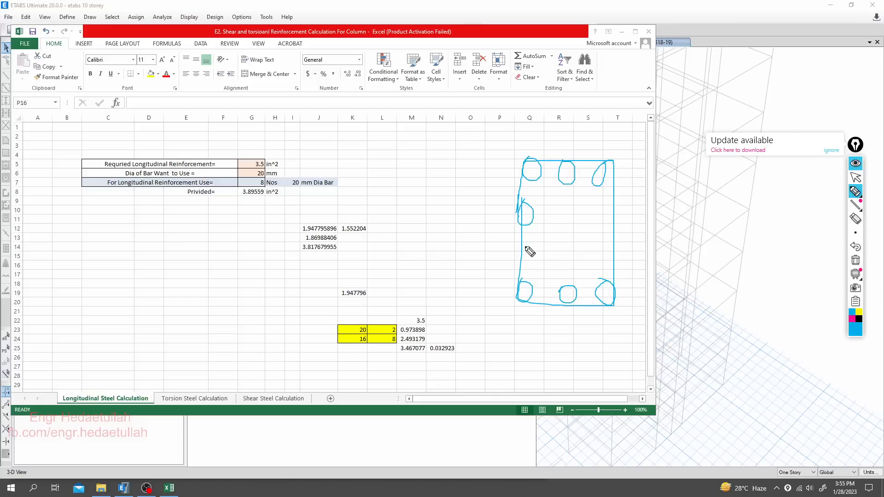
pyautogui.moveTo(528, 243)
pyautogui.mouseDown()
pyautogui.moveTo(535, 261)
pyautogui.moveTo(517, 248)
pyautogui.mouseUp()
pyautogui.moveTo(614, 208)
pyautogui.mouseDown()
pyautogui.moveTo(615, 221)
pyautogui.moveTo(612, 208)
pyautogui.mouseUp()
pyautogui.moveTo(607, 245)
pyautogui.mouseDown()
pyautogui.moveTo(605, 259)
pyautogui.moveTo(603, 247)
pyautogui.mouseUp()
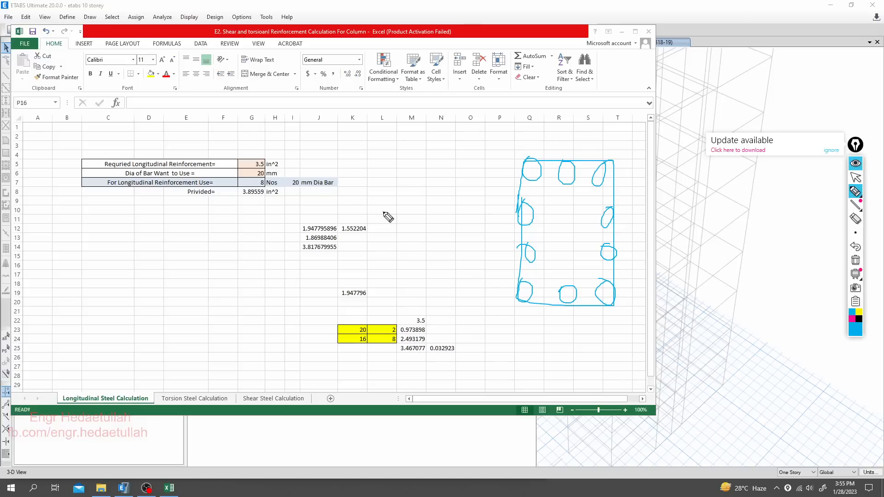
# - Outline the concrete section around the stirrup and add a vertical dimension line with the depth noted as 21"
pyautogui.moveTo(384, 209); pyautogui.dragTo(411, 234)
pyautogui.moveTo(413, 193); pyautogui.dragTo(417, 217)
pyautogui.moveTo(616, 159); pyautogui.dragTo(633, 159)
pyautogui.moveTo(512, 147)
pyautogui.mouseDown()
pyautogui.moveTo(630, 161)
pyautogui.moveTo(631, 263)
pyautogui.moveTo(574, 324)
pyautogui.moveTo(489, 226)
pyautogui.moveTo(509, 145)
pyautogui.mouseUp()
pyautogui.moveTo(638, 141)
pyautogui.mouseDown()
pyautogui.moveTo(659, 141)
pyautogui.moveTo(640, 261)
pyautogui.moveTo(642, 329)
pyautogui.mouseUp()
pyautogui.moveTo(664, 258)
pyautogui.mouseDown()
pyautogui.moveTo(665, 278)
pyautogui.moveTo(675, 280)
pyautogui.moveTo(689, 245)
pyautogui.mouseUp()
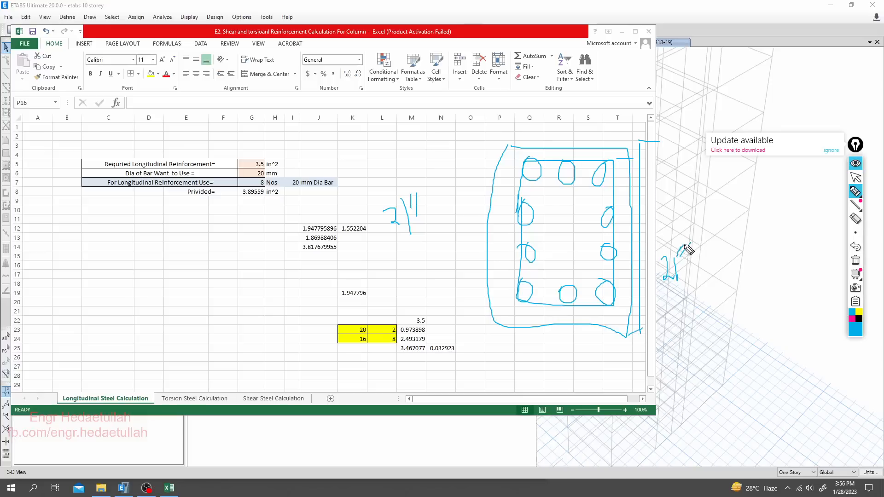
pyautogui.moveTo(690, 243); pyautogui.dragTo(687, 251)
# - Mark the concrete cover at the section's top and bottom and write 18" below the 21" depth
pyautogui.moveTo(605, 161); pyautogui.dragTo(604, 148)
pyautogui.moveTo(608, 307); pyautogui.dragTo(608, 330)
pyautogui.moveTo(687, 268); pyautogui.dragTo(700, 261)
pyautogui.moveTo(675, 307)
pyautogui.mouseDown()
pyautogui.moveTo(677, 327)
pyautogui.moveTo(692, 319)
pyautogui.moveTo(703, 293)
pyautogui.mouseUp()
# - Mark the three gaps between the right-hand bars, circle the 18" value and note a 6" bar spacing
pyautogui.moveTo(593, 196); pyautogui.dragTo(625, 192)
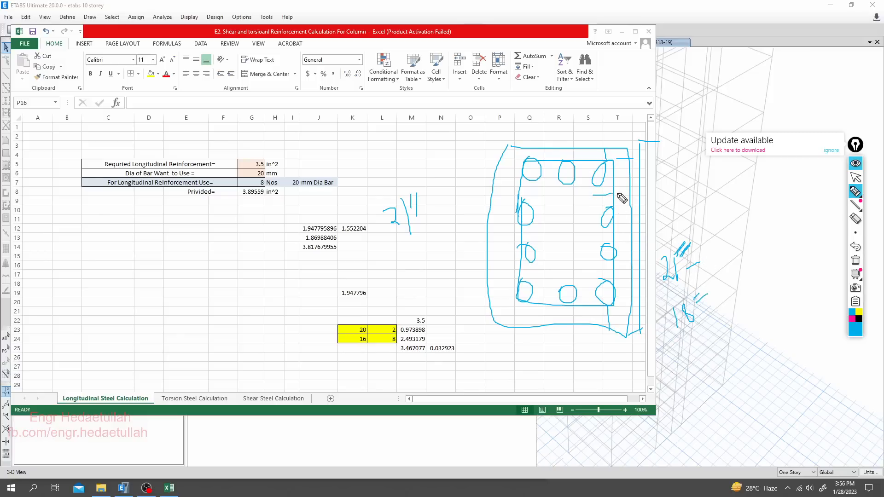
pyautogui.moveTo(583, 237); pyautogui.dragTo(624, 235)
pyautogui.moveTo(598, 275); pyautogui.dragTo(624, 274)
pyautogui.moveTo(601, 183); pyautogui.dragTo(601, 203)
pyautogui.moveTo(689, 303); pyautogui.dragTo(690, 316)
pyautogui.moveTo(696, 300); pyautogui.dragTo(685, 299)
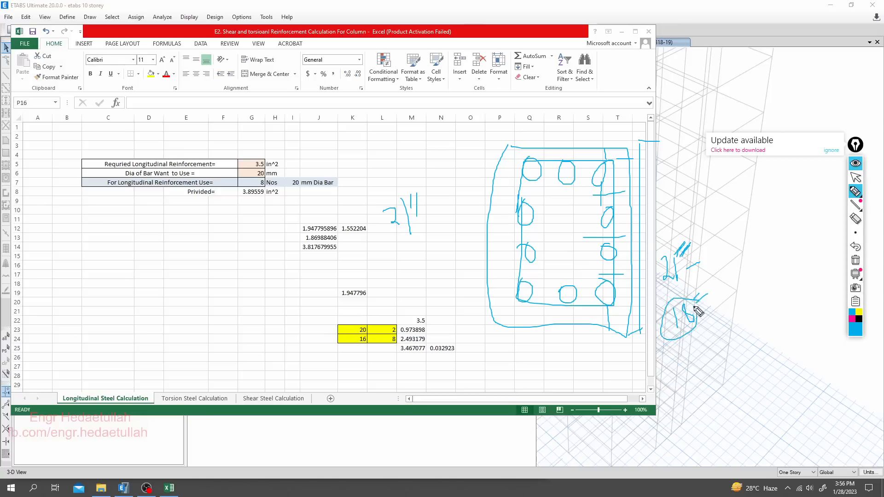
pyautogui.moveTo(588, 192); pyautogui.dragTo(597, 209)
pyautogui.moveTo(704, 335)
pyautogui.mouseDown()
pyautogui.moveTo(692, 366)
pyautogui.moveTo(718, 349)
pyautogui.moveTo(728, 361)
pyautogui.moveTo(690, 369)
pyautogui.moveTo(709, 340)
pyautogui.mouseUp()
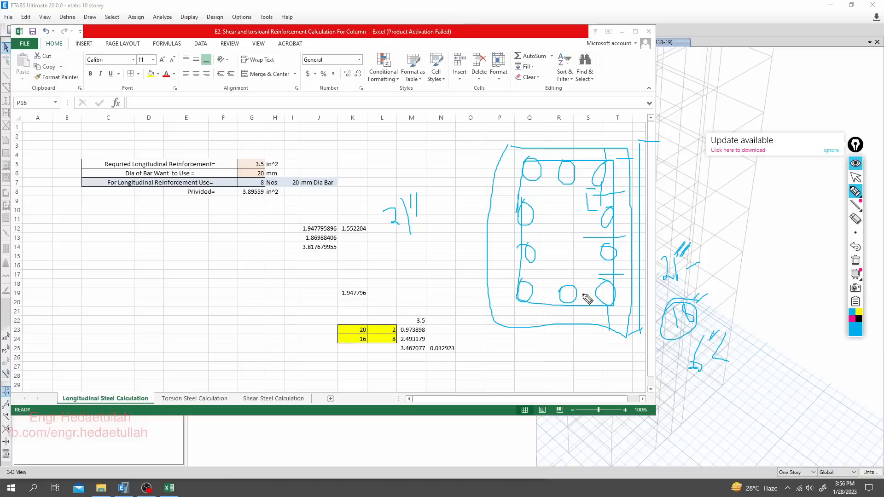
# - Add a horizontal dimension line labelled 15" below the section and write 12" beside the sketch
pyautogui.moveTo(500, 340)
pyautogui.mouseDown()
pyautogui.moveTo(503, 362)
pyautogui.moveTo(627, 352)
pyautogui.moveTo(618, 369)
pyautogui.mouseUp()
pyautogui.moveTo(579, 367)
pyautogui.mouseDown()
pyautogui.moveTo(574, 376)
pyautogui.moveTo(587, 382)
pyautogui.moveTo(603, 361)
pyautogui.mouseUp()
pyautogui.moveTo(607, 355); pyautogui.dragTo(609, 362)
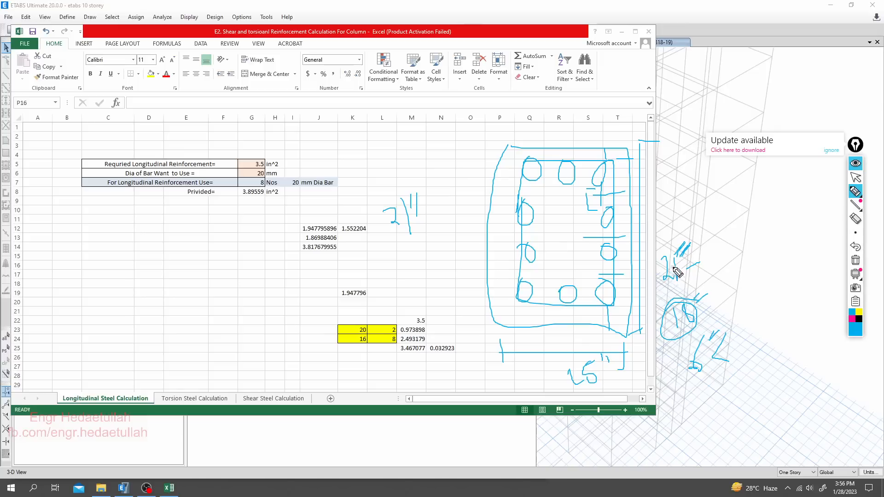
pyautogui.moveTo(741, 220)
pyautogui.mouseDown()
pyautogui.moveTo(744, 244)
pyautogui.moveTo(771, 211)
pyautogui.mouseUp()
# - Switch to ETABS to glance at the column's longitudinal reinforcing view and return to the Excel sheet
pyautogui.click(855, 177)
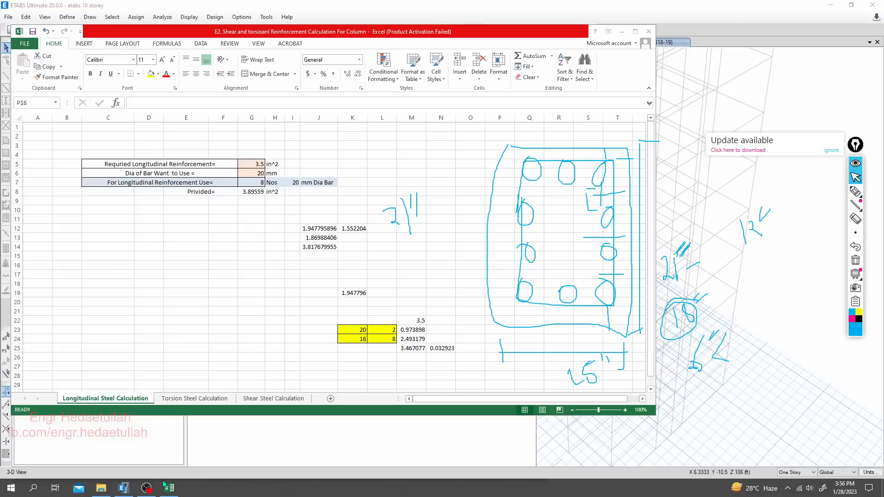
pyautogui.click(128, 490)
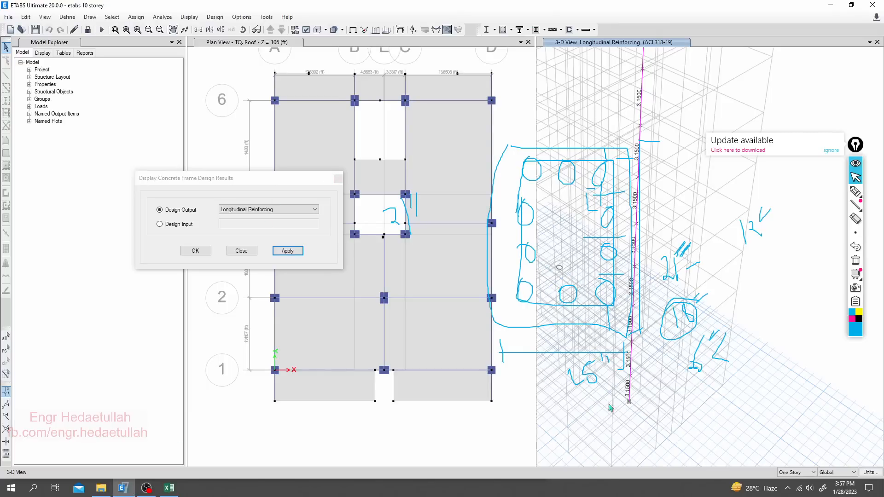
pyautogui.click(169, 489)
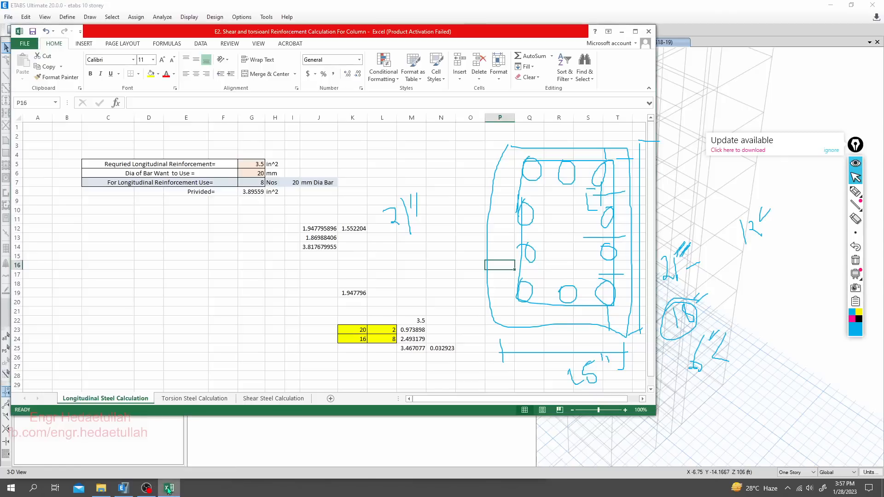
# - Mark the gaps between the three bottom bars of the sketched section with the pen and trace their spacing
pyautogui.click(855, 193)
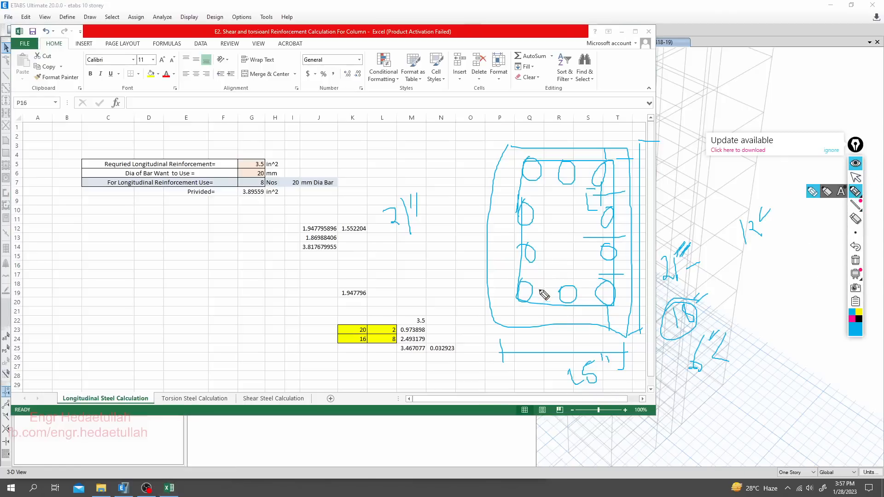
pyautogui.moveTo(542, 289)
pyautogui.mouseDown()
pyautogui.moveTo(543, 307)
pyautogui.moveTo(585, 316)
pyautogui.mouseUp()
pyautogui.moveTo(525, 289)
pyautogui.mouseDown()
pyautogui.moveTo(526, 298)
pyautogui.moveTo(607, 296)
pyautogui.moveTo(527, 313)
pyautogui.mouseUp()
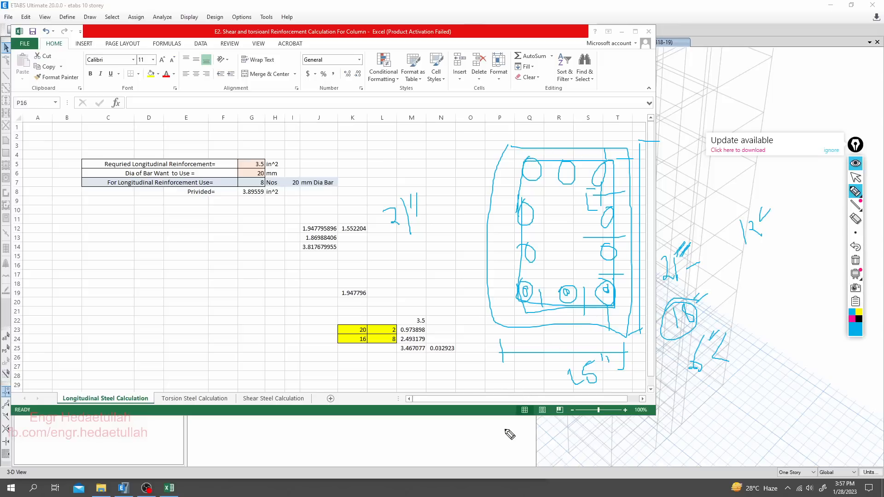
# - Write the bar arrangement "8-16φ + 2-20φ" with the pen below the sketched section and underline it
pyautogui.moveTo(515, 422)
pyautogui.mouseDown()
pyautogui.moveTo(517, 455)
pyautogui.moveTo(507, 469)
pyautogui.moveTo(550, 433)
pyautogui.moveTo(558, 455)
pyautogui.mouseUp()
pyautogui.moveTo(574, 410)
pyautogui.mouseDown()
pyautogui.moveTo(573, 446)
pyautogui.moveTo(576, 435)
pyautogui.moveTo(599, 441)
pyautogui.moveTo(601, 421)
pyautogui.moveTo(612, 465)
pyautogui.mouseUp()
pyautogui.moveTo(631, 416)
pyautogui.mouseDown()
pyautogui.moveTo(679, 417)
pyautogui.moveTo(654, 446)
pyautogui.mouseUp()
pyautogui.moveTo(693, 403)
pyautogui.mouseDown()
pyautogui.moveTo(702, 397)
pyautogui.moveTo(723, 444)
pyautogui.moveTo(732, 415)
pyautogui.moveTo(741, 425)
pyautogui.mouseUp()
pyautogui.moveTo(757, 394)
pyautogui.mouseDown()
pyautogui.moveTo(788, 395)
pyautogui.moveTo(783, 427)
pyautogui.mouseUp()
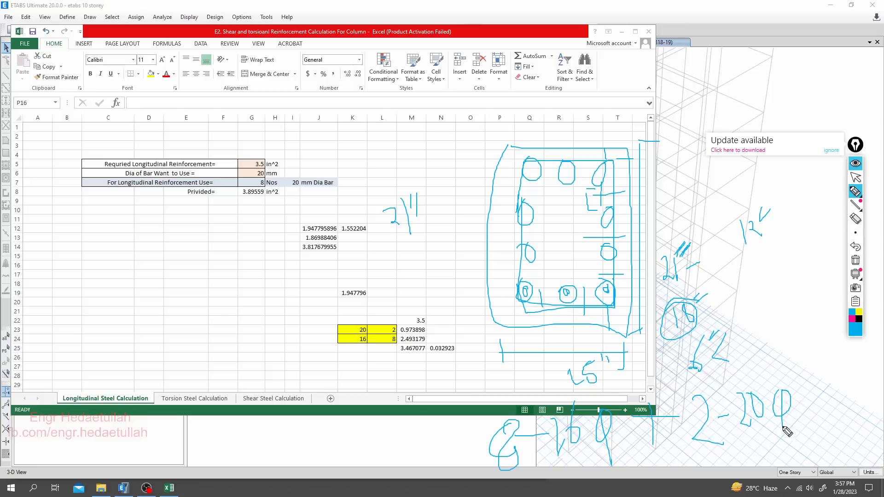
pyautogui.moveTo(525, 473); pyautogui.dragTo(830, 403)
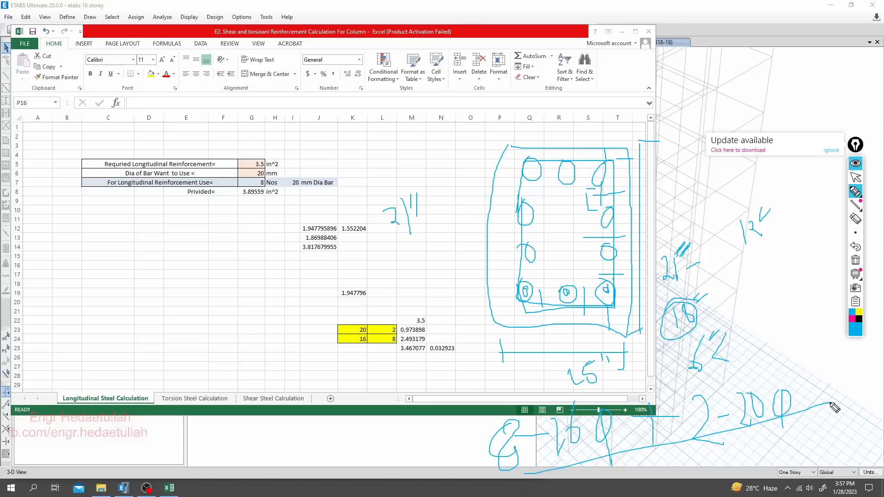
# - Open the Shear Steel Calculation sheet and clear all pen drawings from the screen
pyautogui.click(855, 177)
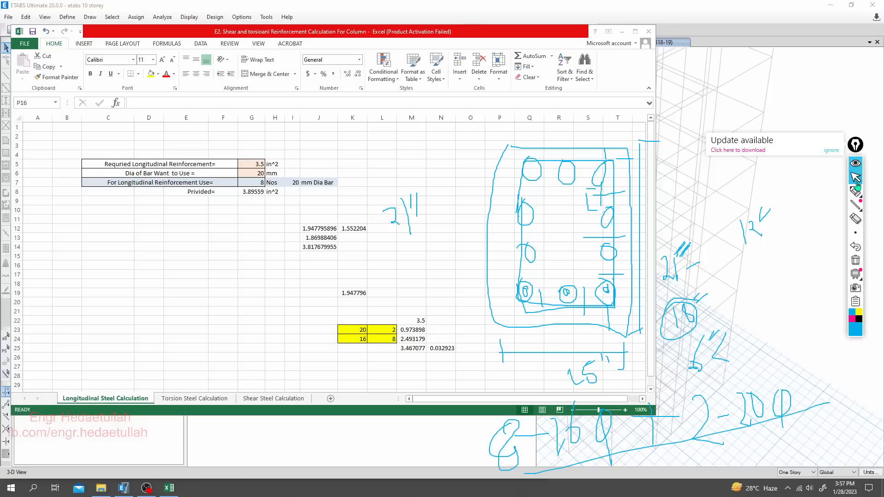
pyautogui.click(256, 398)
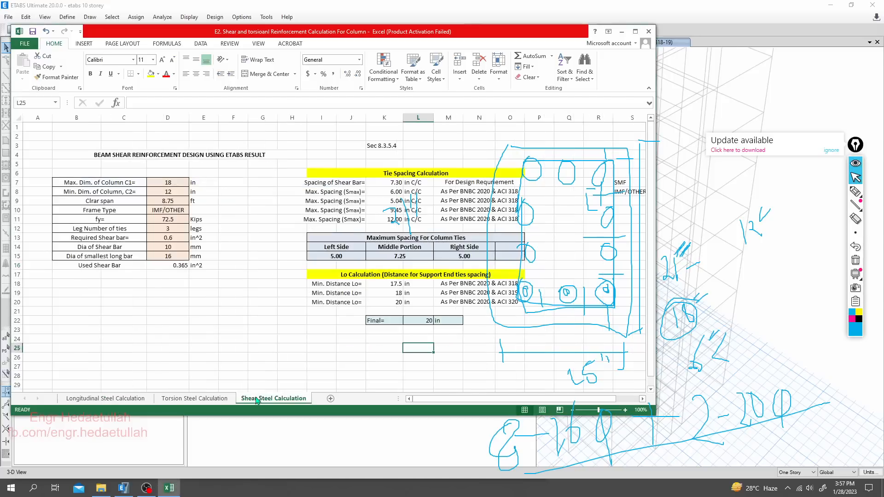
pyautogui.click(855, 260)
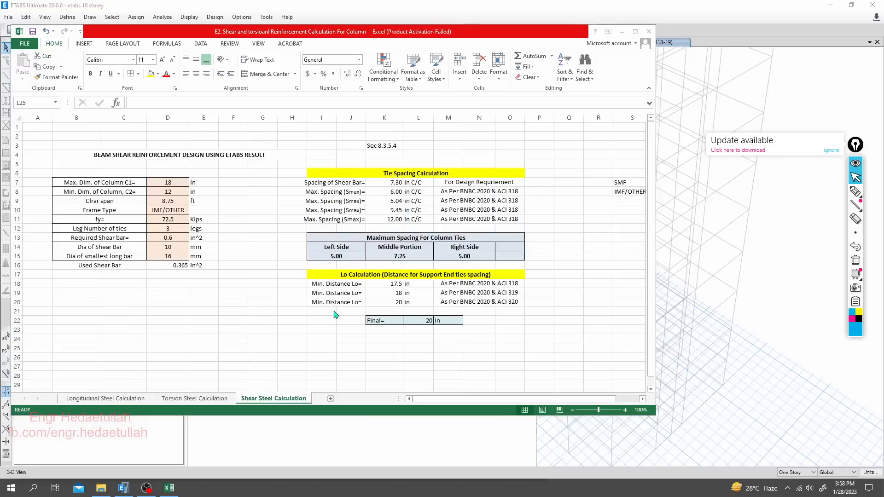
# - Set the maximum column dimension C1 to 21 in and the minimum column dimension C2 to 15 in
pyautogui.click(178, 209)
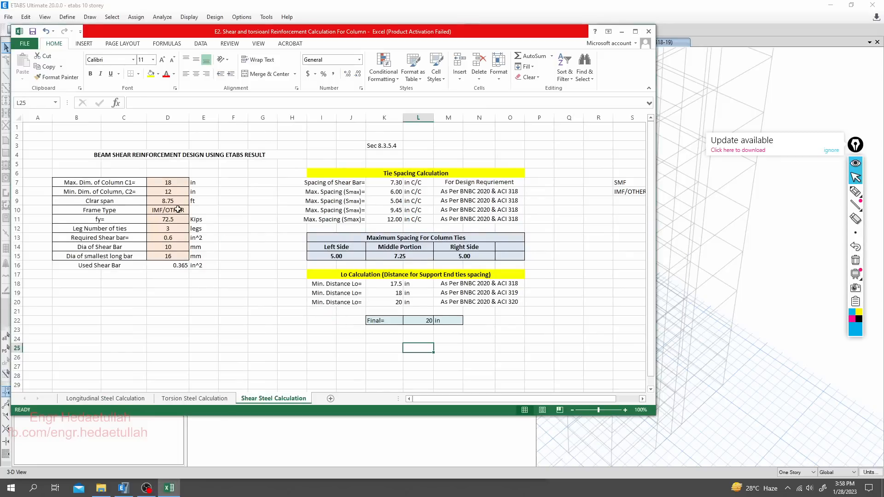
pyautogui.click(167, 182)
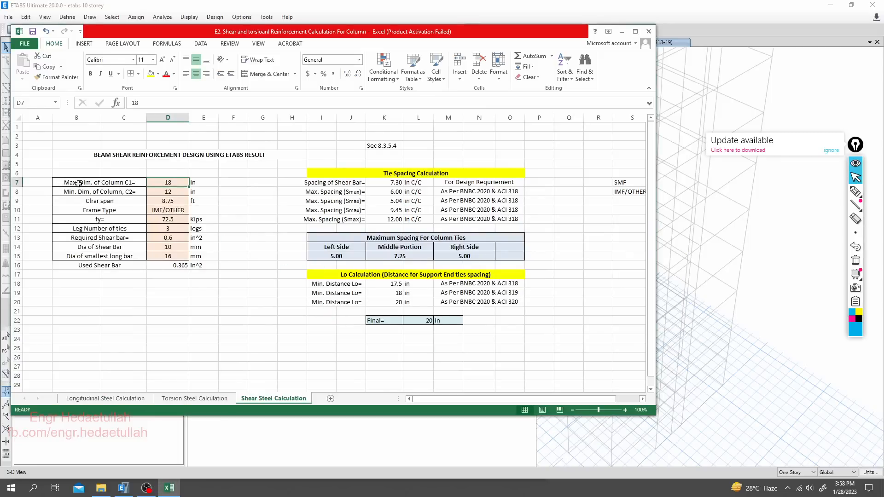
pyautogui.click(176, 192)
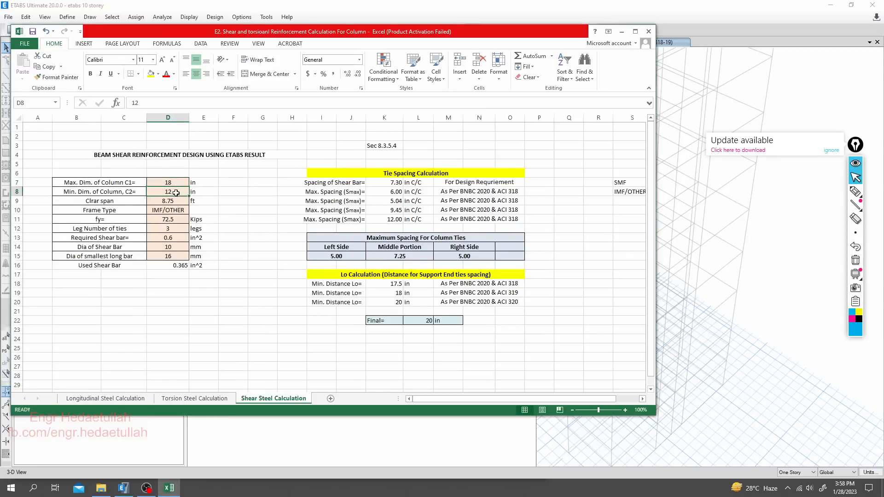
pyautogui.click(174, 184)
pyautogui.write('2')
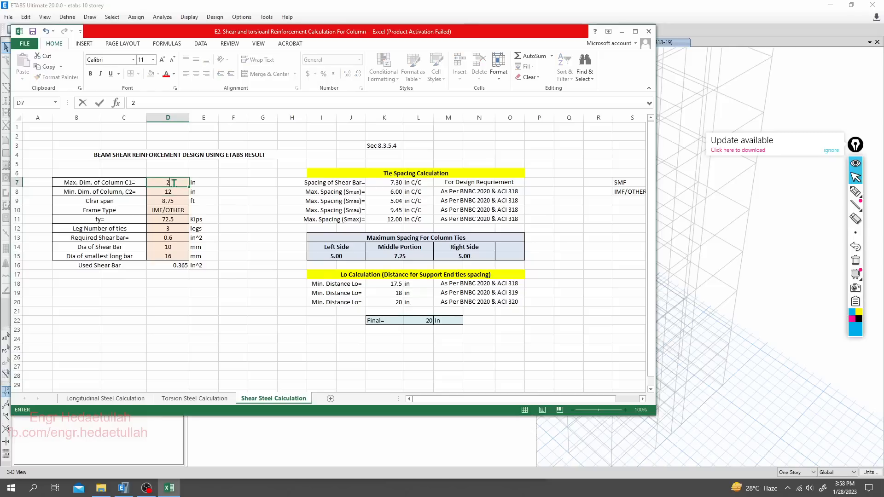
pyautogui.write('1')
pyautogui.press('Return')
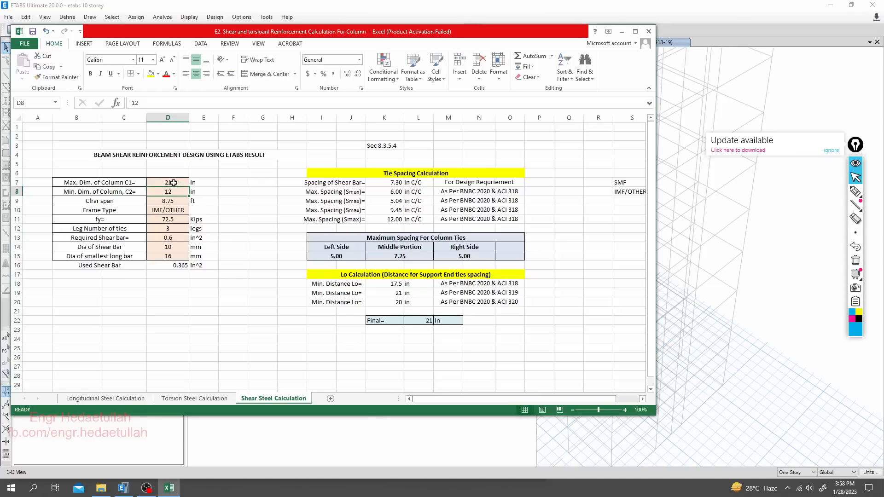
pyautogui.write('15')
pyautogui.press('Return')
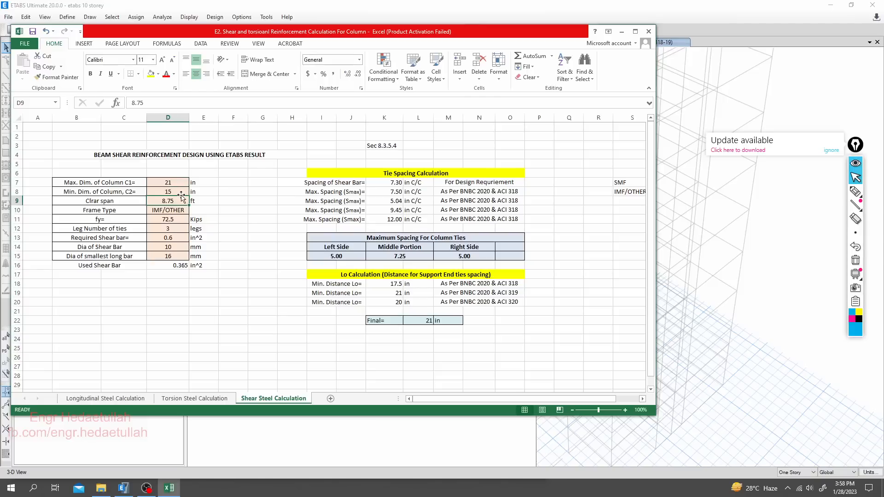
# - Change the frame type to SMF and go through the fy and tie leg number inputs
pyautogui.click(179, 209)
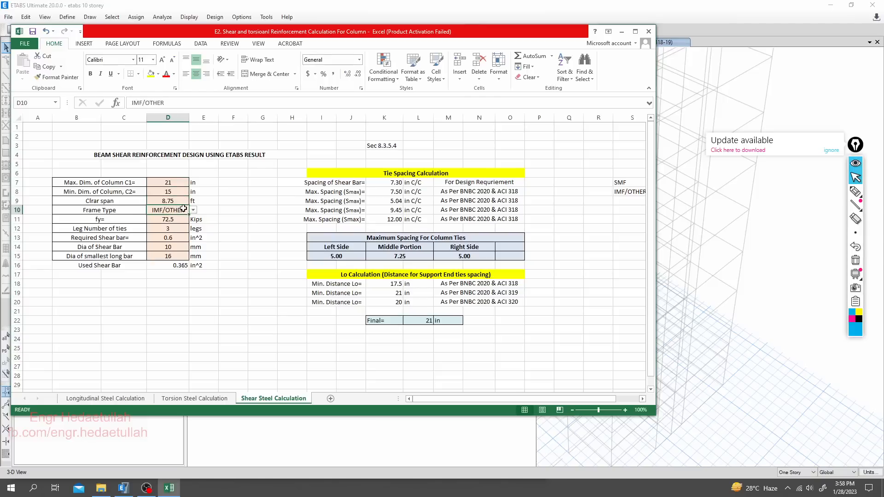
pyautogui.click(193, 210)
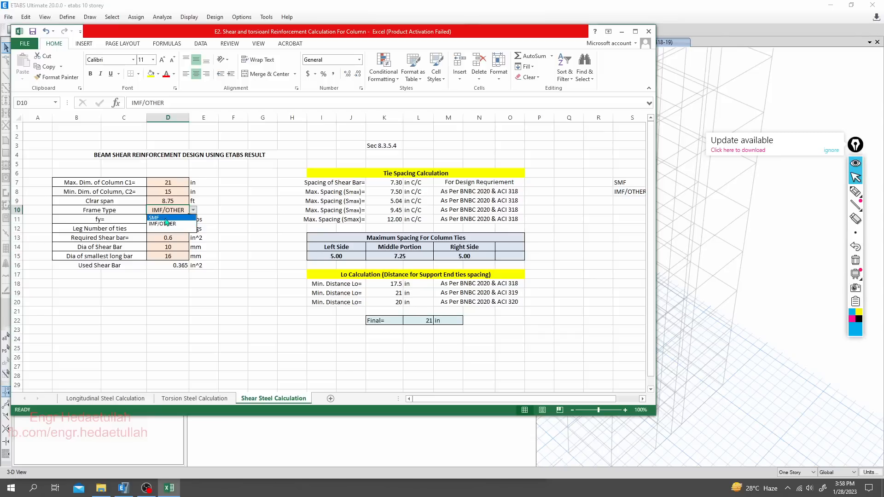
pyautogui.click(166, 218)
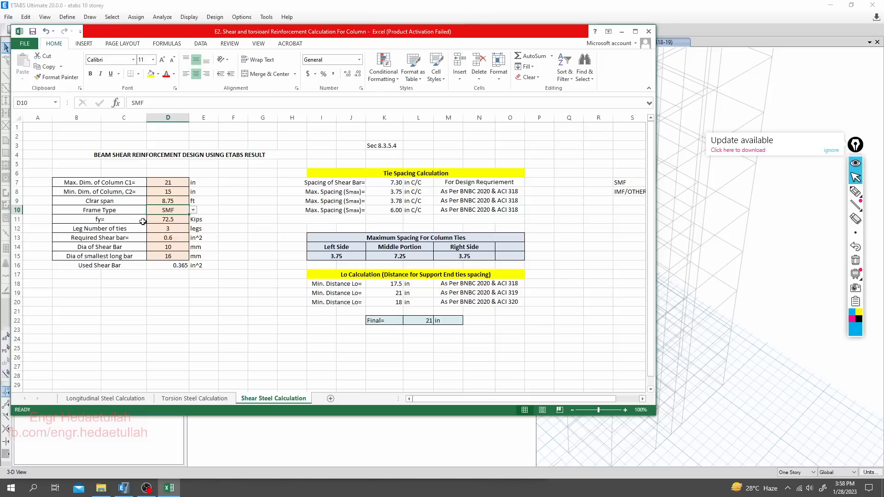
pyautogui.press('Down')
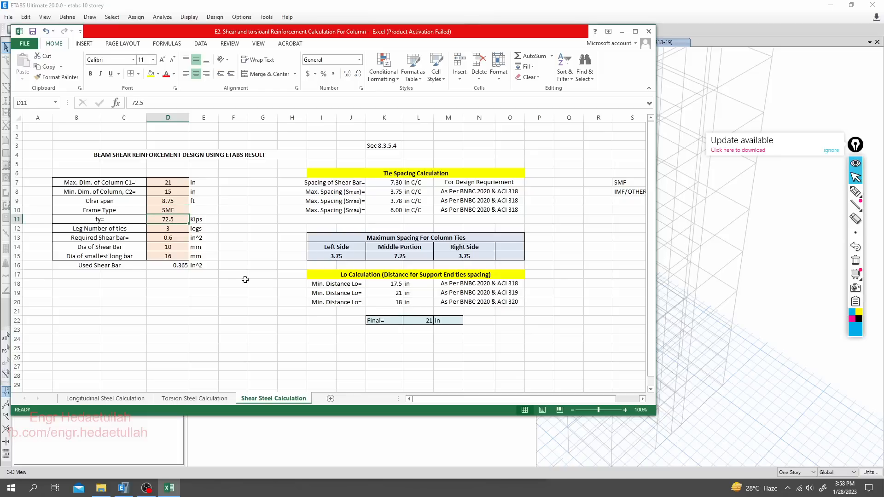
pyautogui.click(132, 219)
pyautogui.click(163, 219)
pyautogui.click(172, 229)
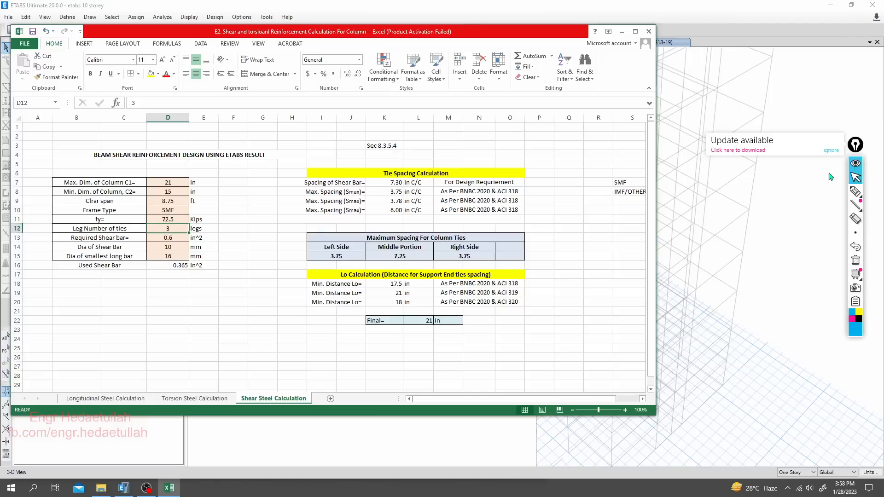
# - Restore the cleared pen drawings and sketch a small rectangular tie with a middle leg, marking its legs
pyautogui.click(855, 191)
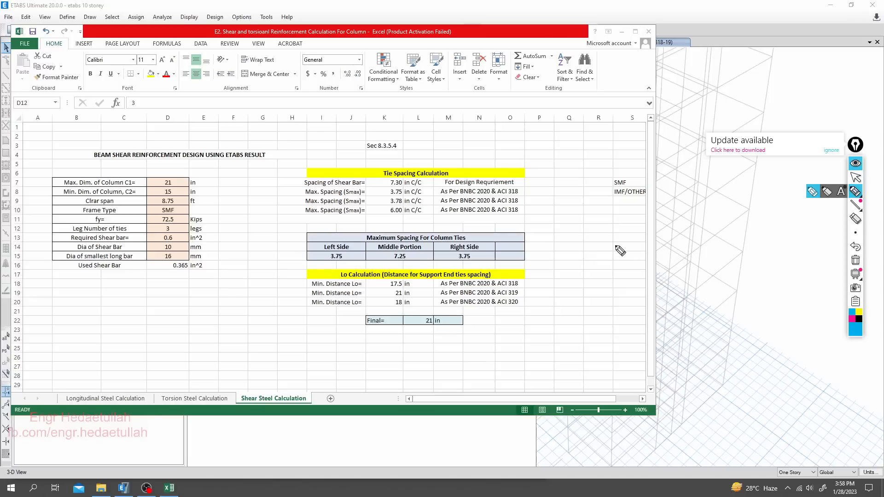
pyautogui.click(856, 248)
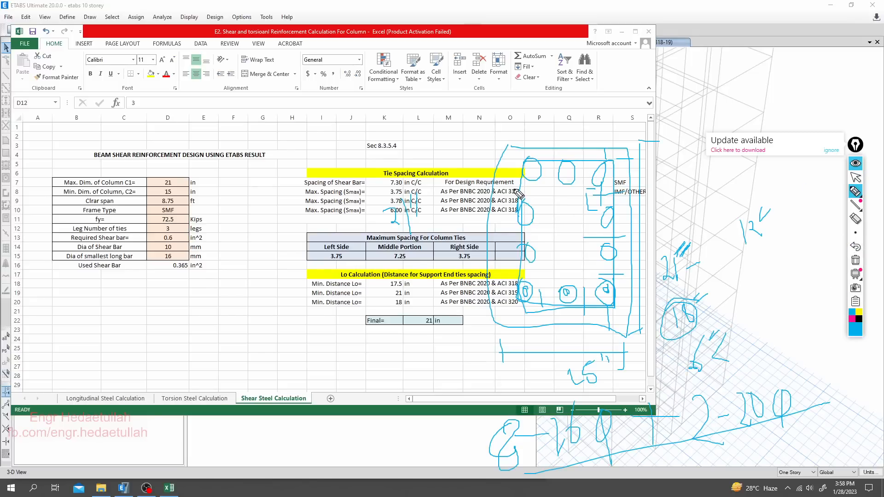
pyautogui.moveTo(238, 215)
pyautogui.mouseDown()
pyautogui.moveTo(233, 316)
pyautogui.moveTo(283, 299)
pyautogui.moveTo(249, 217)
pyautogui.mouseUp()
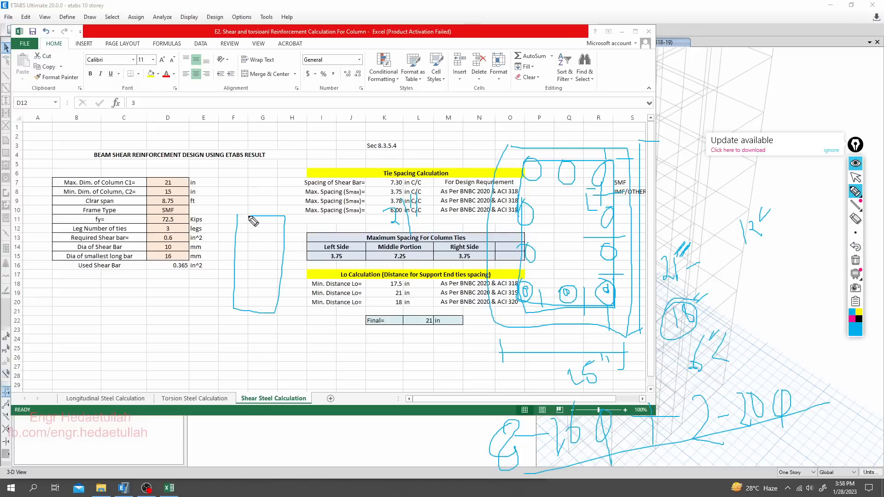
pyautogui.moveTo(229, 248)
pyautogui.mouseDown()
pyautogui.moveTo(242, 239)
pyautogui.moveTo(278, 266)
pyautogui.moveTo(286, 252)
pyautogui.mouseUp()
pyautogui.moveTo(262, 218)
pyautogui.mouseDown()
pyautogui.moveTo(256, 312)
pyautogui.moveTo(251, 289)
pyautogui.moveTo(270, 261)
pyautogui.moveTo(251, 254)
pyautogui.mouseUp()
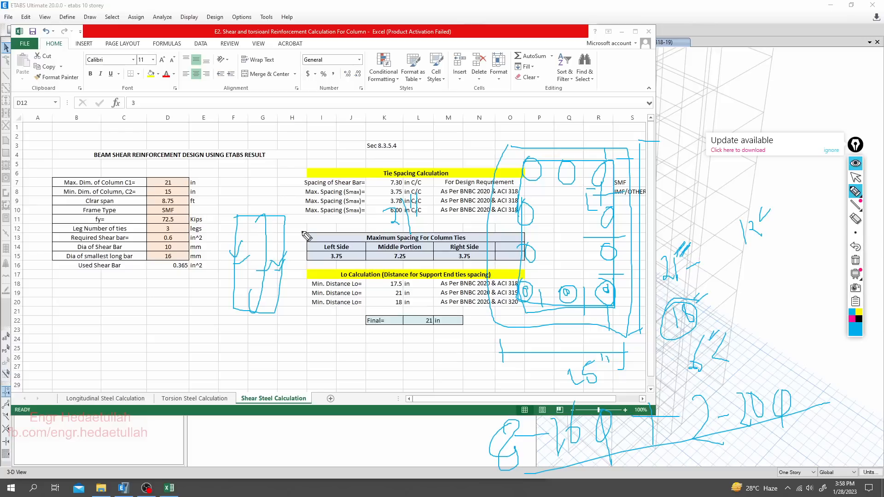
# - Draw the inner tie lines across the sketched column section and mark the horizontal tie legs with short strokes
pyautogui.moveTo(522, 196)
pyautogui.mouseDown()
pyautogui.moveTo(612, 198)
pyautogui.moveTo(619, 269)
pyautogui.moveTo(534, 272)
pyautogui.moveTo(520, 242)
pyautogui.moveTo(530, 208)
pyautogui.moveTo(524, 227)
pyautogui.mouseUp()
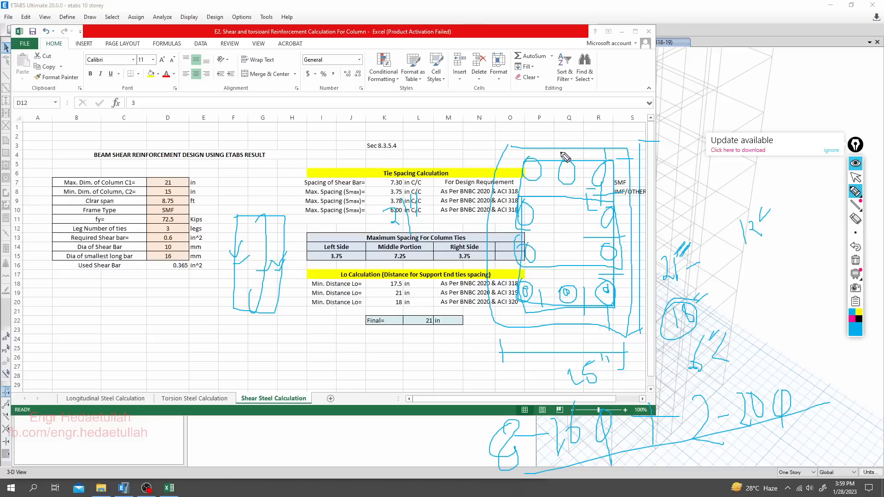
pyautogui.moveTo(554, 190); pyautogui.dragTo(555, 213)
pyautogui.moveTo(561, 249); pyautogui.dragTo(559, 276)
pyautogui.moveTo(559, 285); pyautogui.dragTo(557, 326)
pyautogui.click(856, 177)
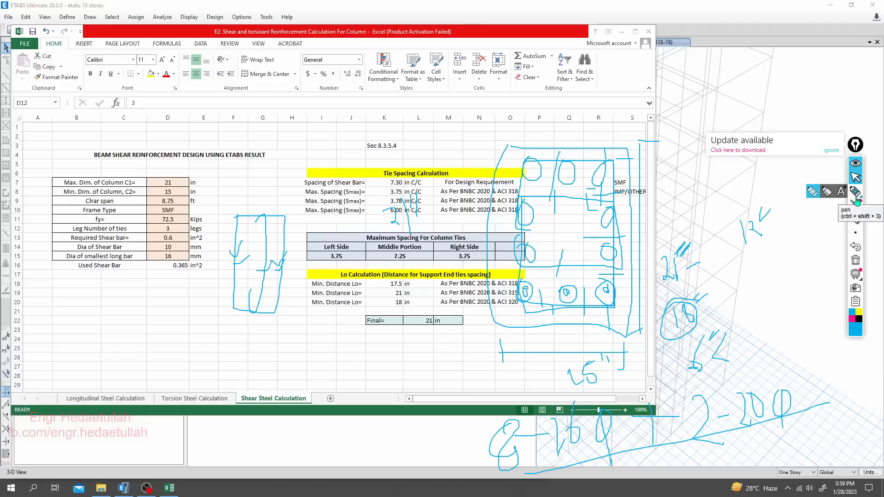
# - Set the leg number of ties to 4
pyautogui.click(171, 229)
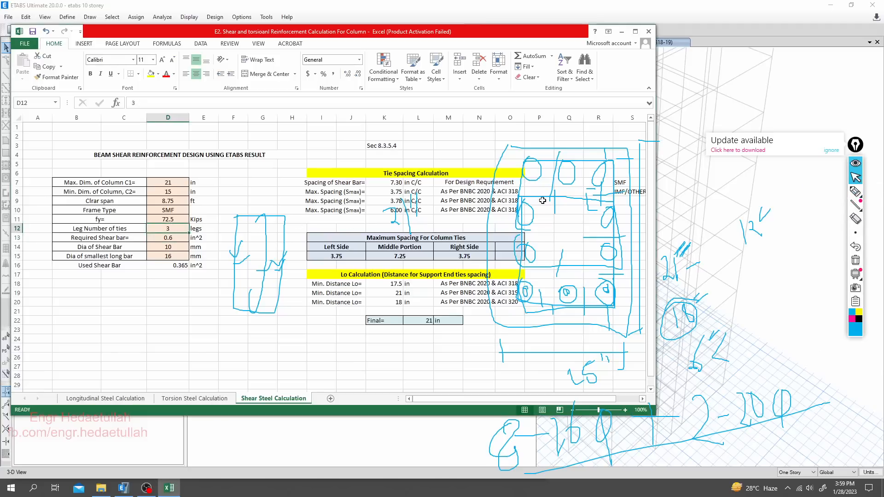
pyautogui.write('4')
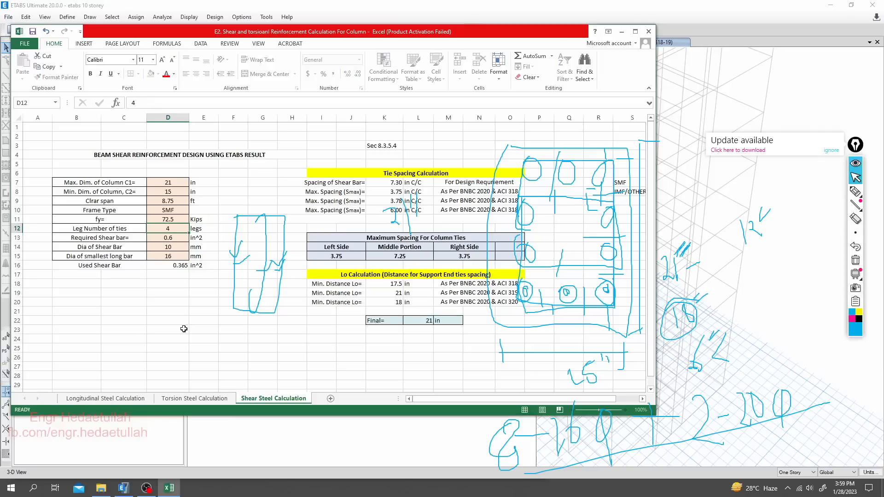
pyautogui.press('Return')
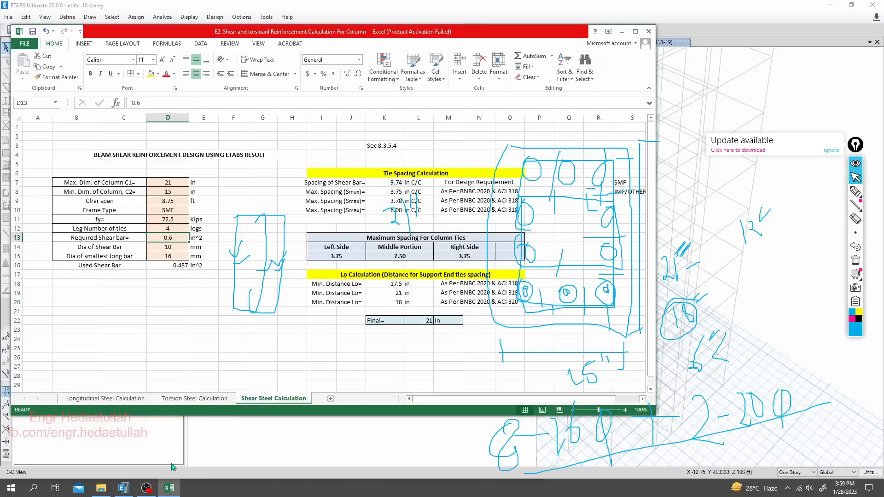
# - Switch to ETABS, clear the pen drawings and display the Shear Reinforcing design output
pyautogui.click(123, 488)
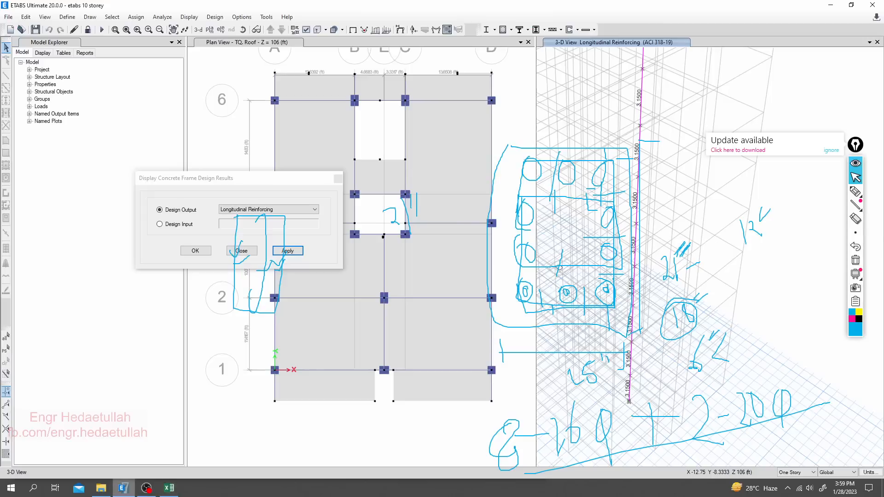
pyautogui.click(855, 260)
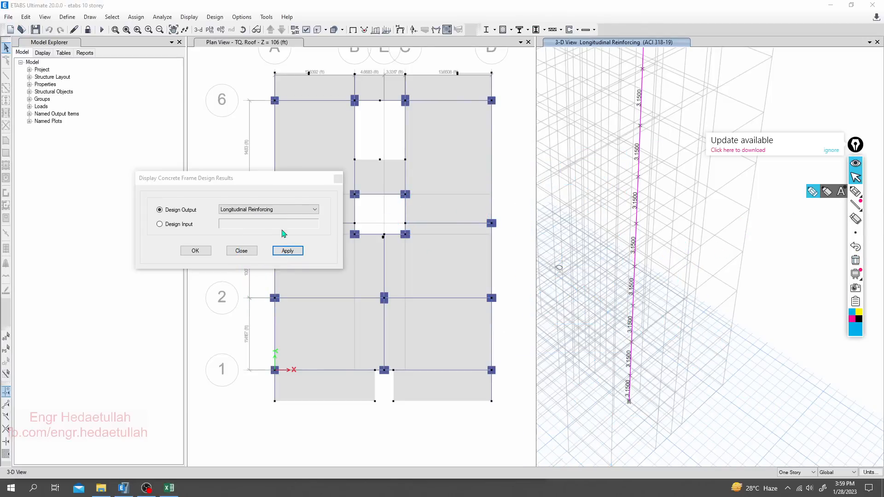
pyautogui.click(287, 211)
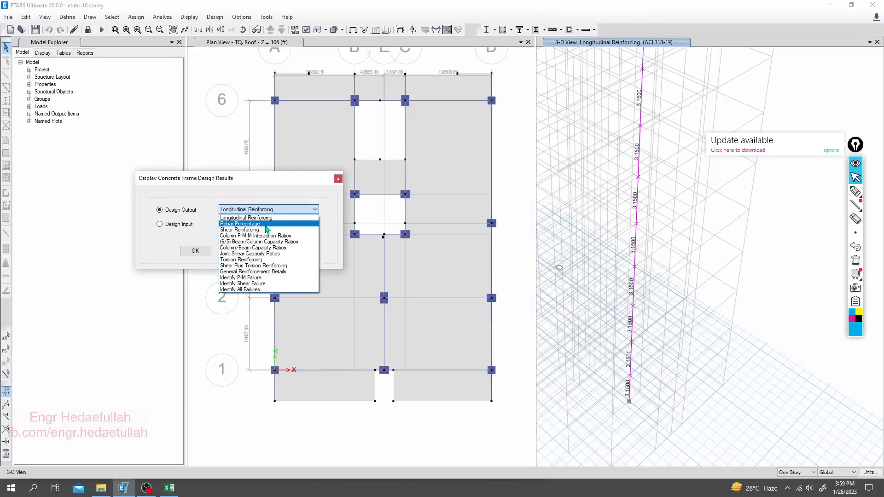
pyautogui.click(265, 229)
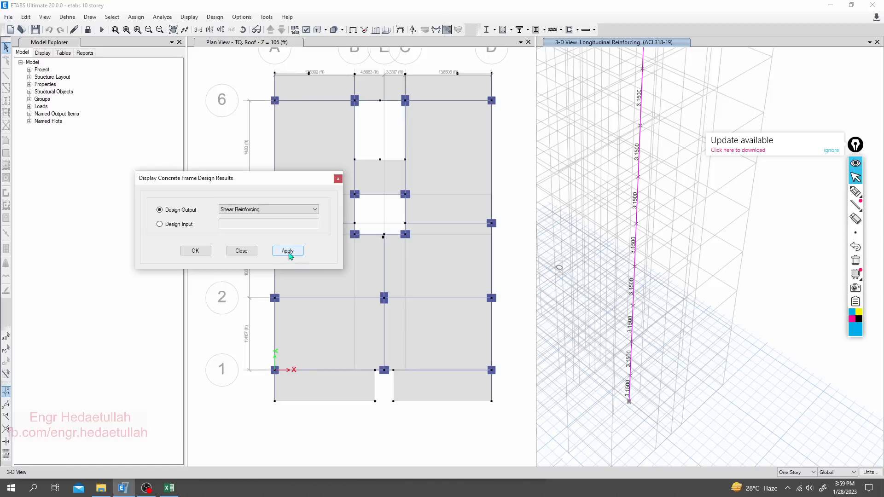
pyautogui.click(289, 251)
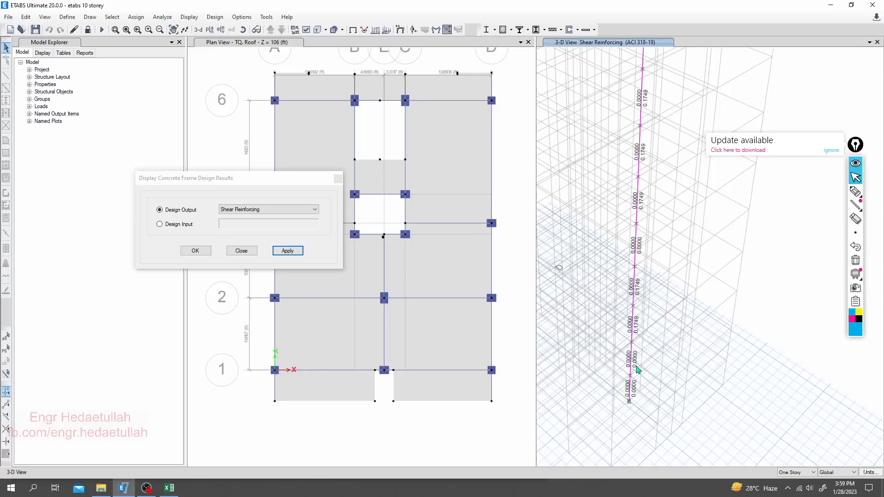
# - Examine the major and minor shear reinforcing values on the uppermost segment of the column in the 3-D view
pyautogui.scroll(2, 658, 350)
pyautogui.moveTo(653, 321); pyautogui.dragTo(639, 327, button='middle')
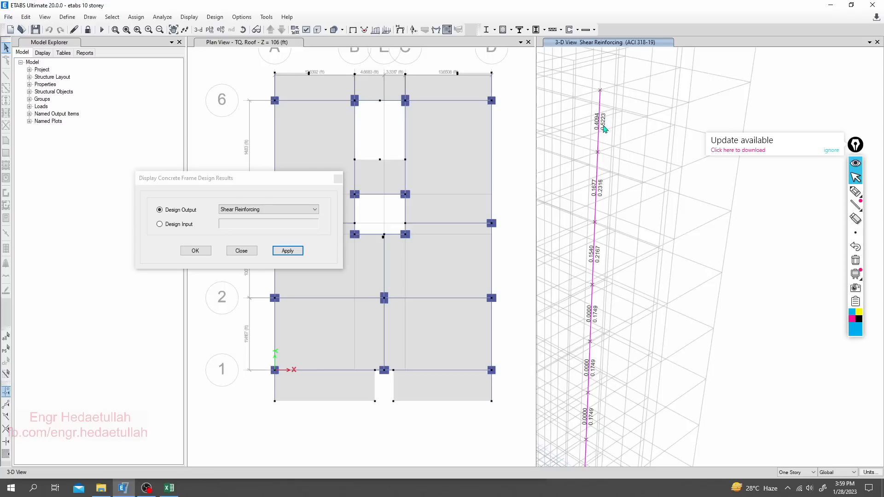
pyautogui.moveTo(601, 123)
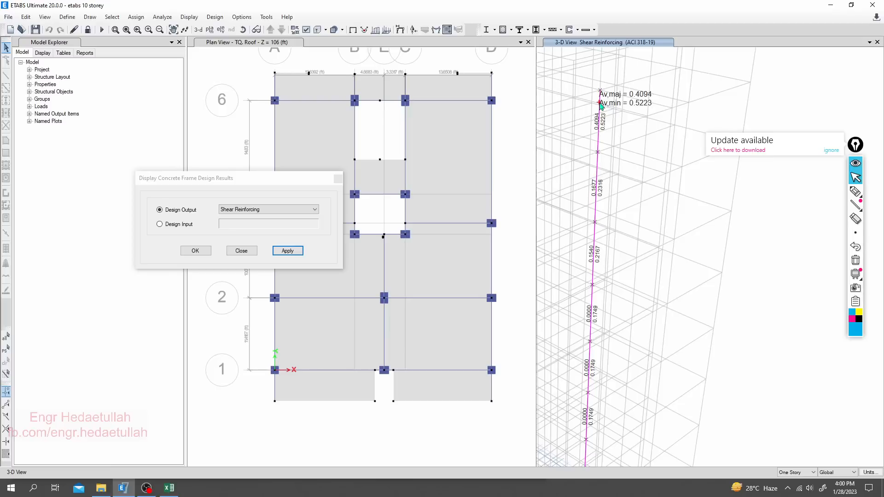
# - Return to the Excel shear sheet and set the required shear bar area to 0.53 in^2
pyautogui.click(169, 488)
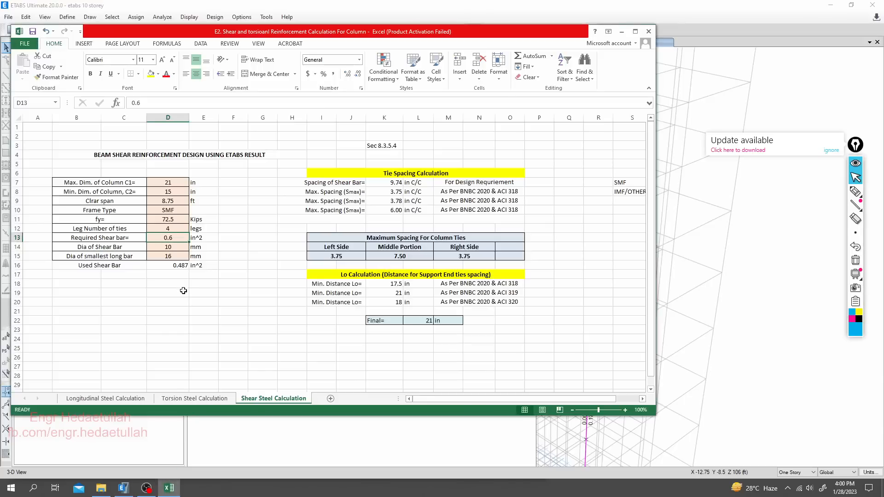
pyautogui.write('0')
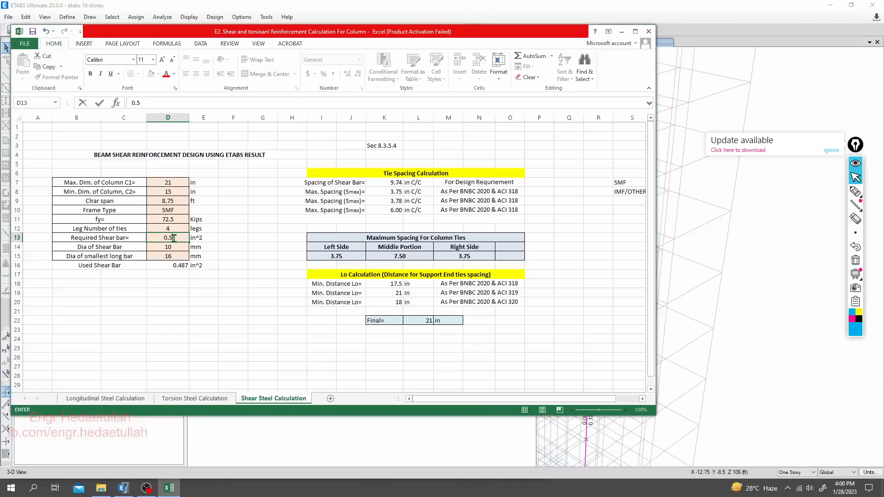
pyautogui.press('Return')
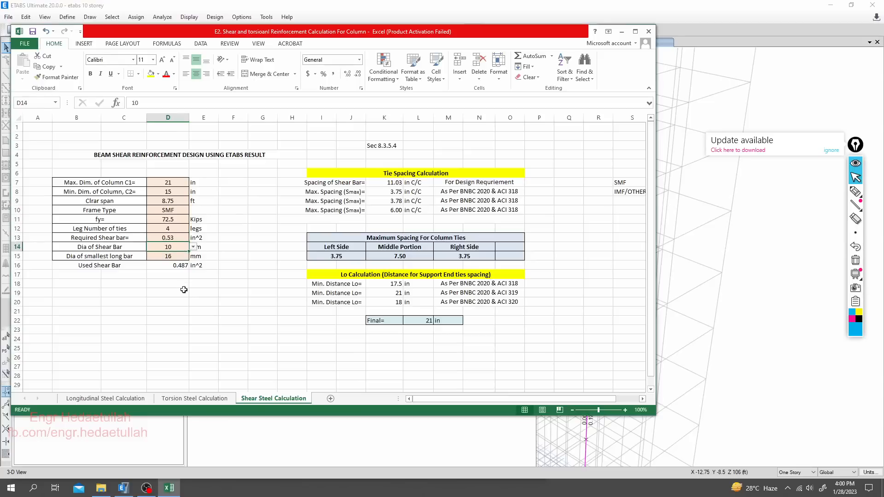
# - Set the shear bar diameter to 10 mm and the smallest longitudinal bar diameter to 16 mm
pyautogui.click(193, 247)
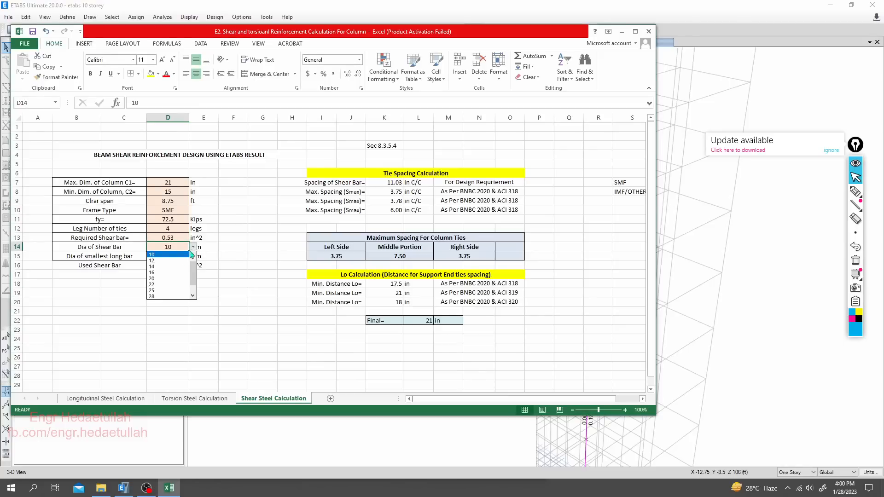
pyautogui.click(176, 257)
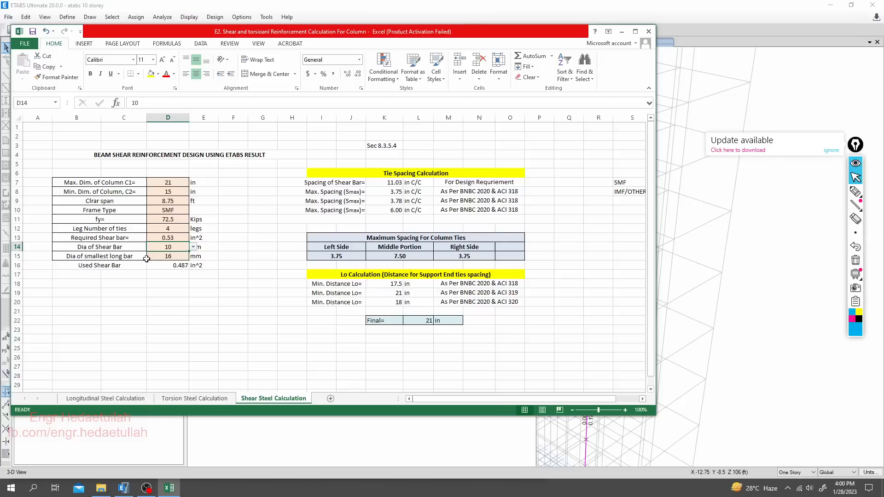
pyautogui.click(167, 257)
pyautogui.click(193, 256)
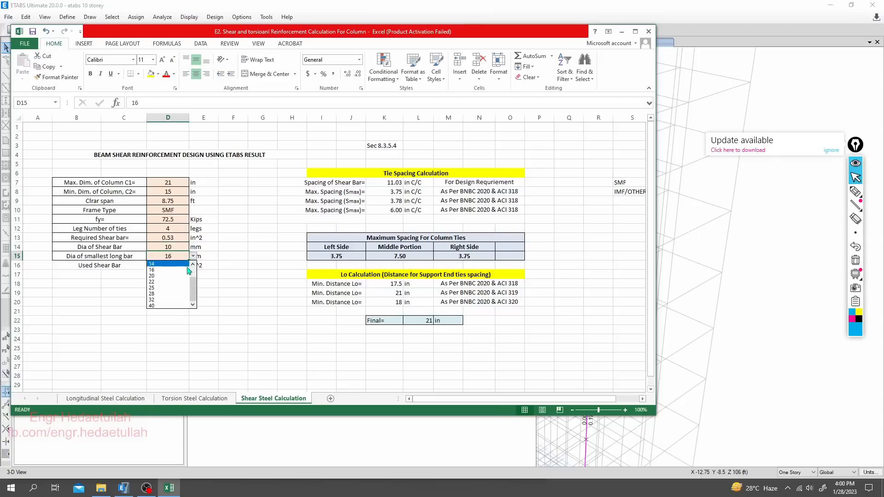
pyautogui.click(169, 271)
pyautogui.click(258, 325)
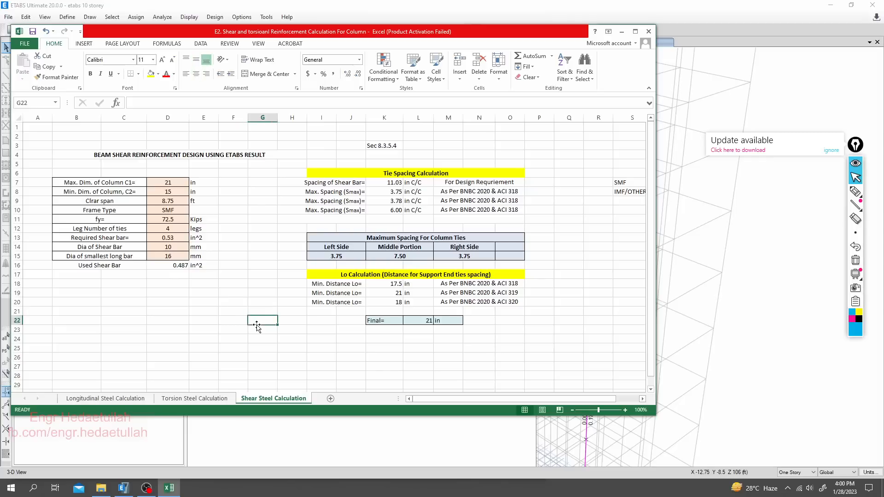
# - Check the maximum column tie spacing cells for the left side, middle portion and right side
pyautogui.click(328, 256)
pyautogui.click(397, 257)
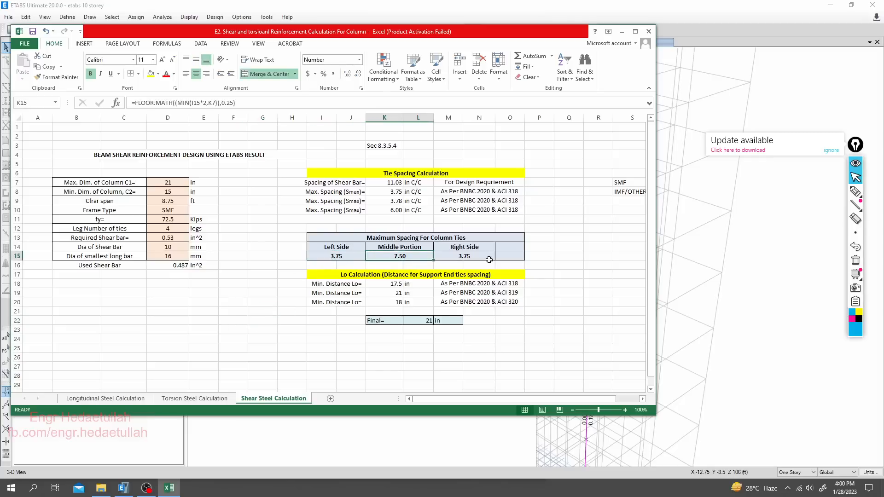
pyautogui.click(489, 258)
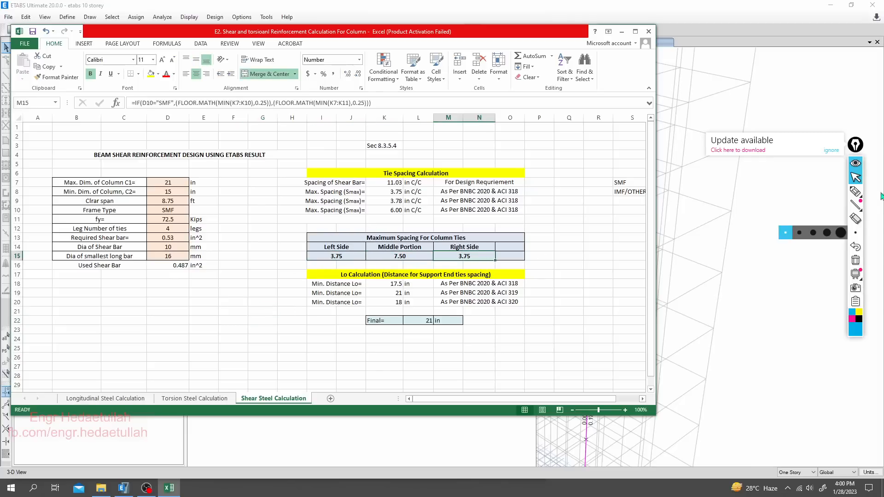
# - Mark the left, middle and right maximum tie spacing values with the screen pen
pyautogui.click(855, 192)
pyautogui.moveTo(341, 269)
pyautogui.mouseDown()
pyautogui.moveTo(349, 271)
pyautogui.moveTo(340, 250)
pyautogui.moveTo(329, 266)
pyautogui.mouseUp()
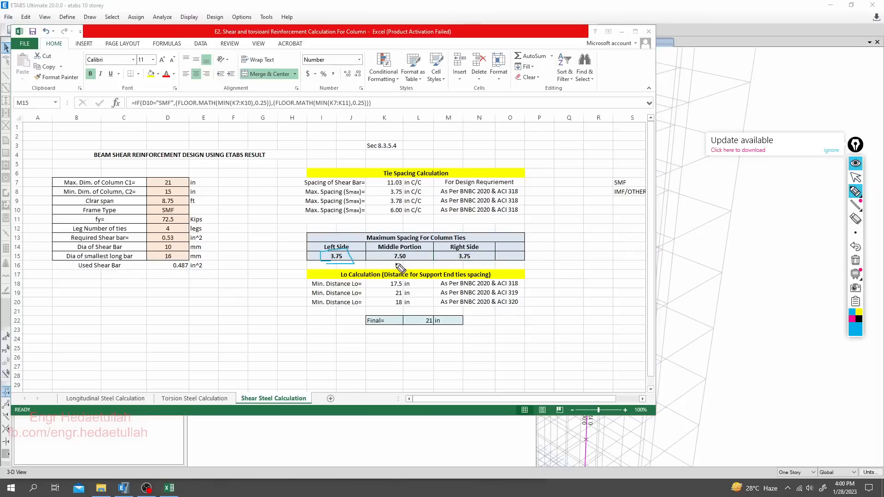
pyautogui.moveTo(395, 265); pyautogui.dragTo(417, 261)
pyautogui.moveTo(448, 241); pyautogui.dragTo(477, 236)
pyautogui.moveTo(458, 266); pyautogui.dragTo(509, 257)
# - Sketch a column elevation between upper and lower beam lines beside the tables, divided into two end zones and a middle zone
pyautogui.moveTo(549, 190); pyautogui.dragTo(603, 188)
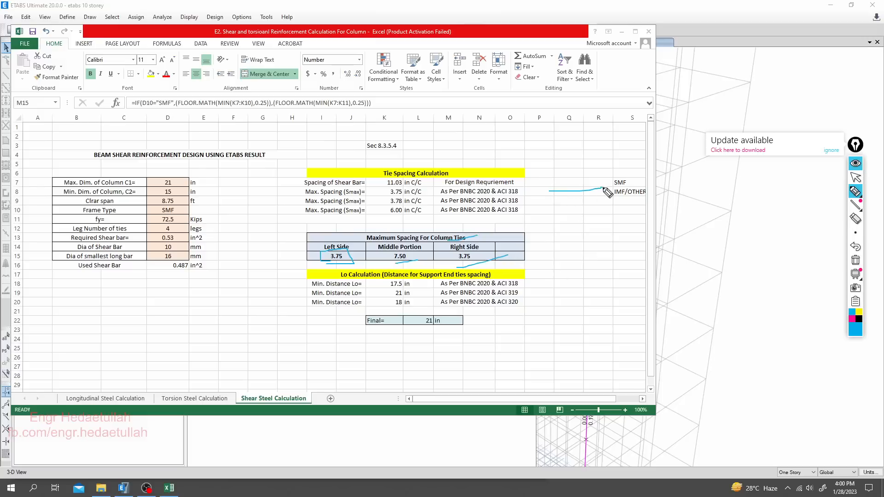
pyautogui.moveTo(550, 192)
pyautogui.mouseDown()
pyautogui.moveTo(556, 375)
pyautogui.moveTo(590, 290)
pyautogui.moveTo(591, 186)
pyautogui.moveTo(646, 188)
pyautogui.moveTo(516, 194)
pyautogui.moveTo(622, 176)
pyautogui.mouseUp()
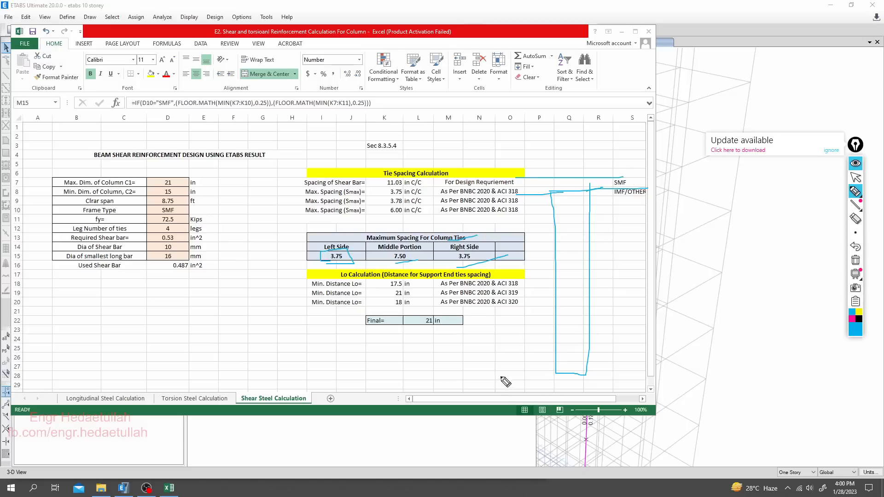
pyautogui.moveTo(500, 376); pyautogui.dragTo(681, 378)
pyautogui.moveTo(502, 392); pyautogui.dragTo(700, 392)
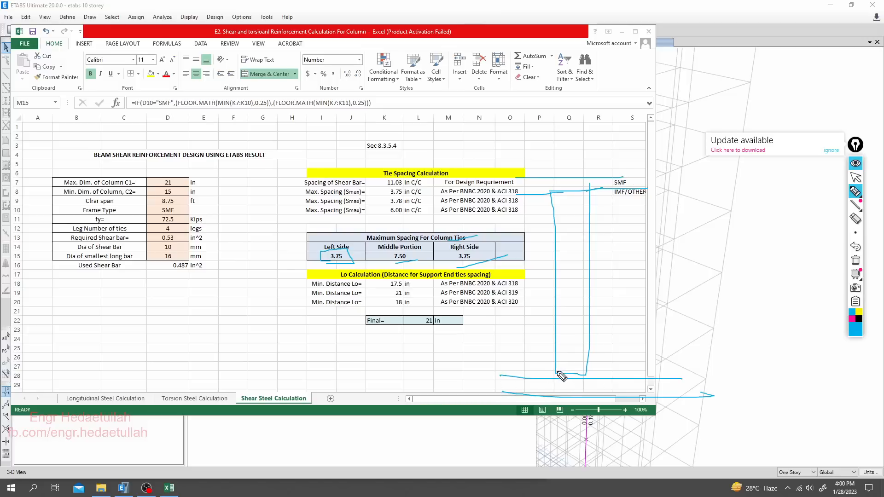
pyautogui.moveTo(557, 371)
pyautogui.mouseDown()
pyautogui.moveTo(559, 381)
pyautogui.moveTo(583, 382)
pyautogui.mouseUp()
pyautogui.moveTo(532, 335); pyautogui.dragTo(642, 339)
pyautogui.moveTo(544, 243); pyautogui.dragTo(655, 241)
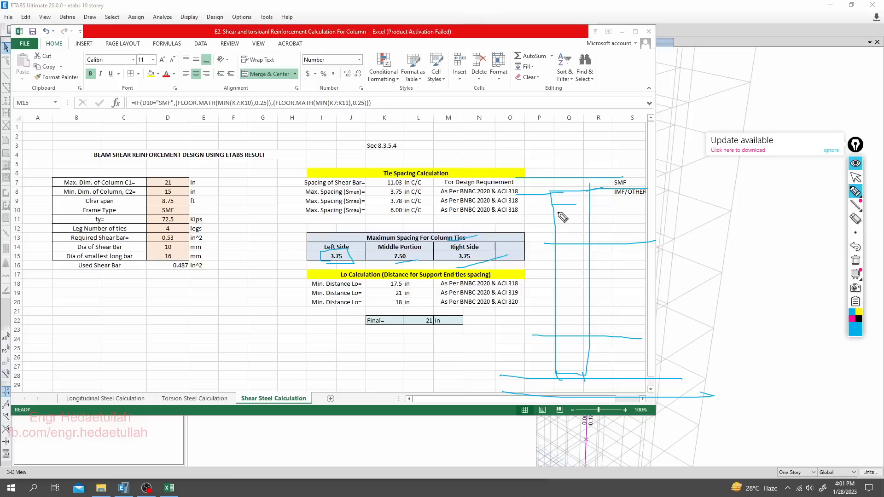
# - Draw closely spaced ties in the sketch's upper end zone and wider ties in its middle zone, and label both spacings
pyautogui.moveTo(553, 206)
pyautogui.mouseDown()
pyautogui.moveTo(591, 206)
pyautogui.moveTo(591, 236)
pyautogui.mouseUp()
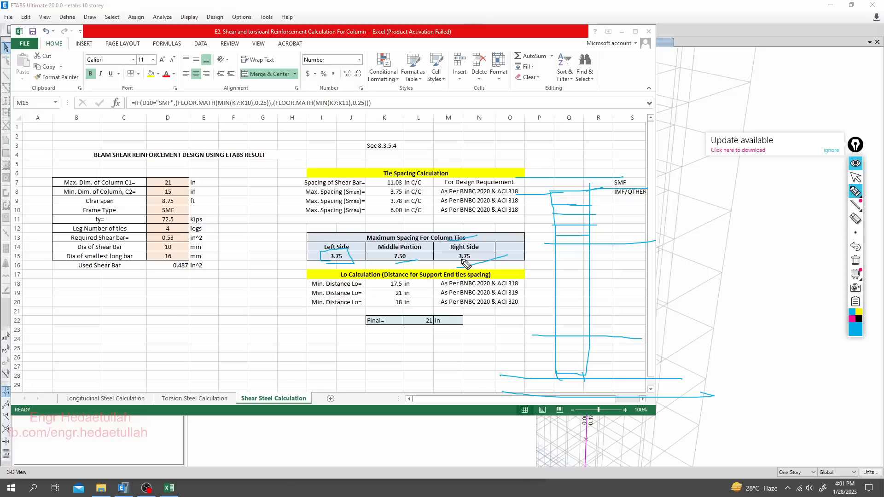
pyautogui.moveTo(621, 208)
pyautogui.mouseDown()
pyautogui.moveTo(633, 220)
pyautogui.moveTo(649, 211)
pyautogui.mouseUp()
pyautogui.moveTo(553, 261); pyautogui.dragTo(600, 261)
pyautogui.moveTo(555, 280)
pyautogui.mouseDown()
pyautogui.moveTo(591, 279)
pyautogui.moveTo(582, 297)
pyautogui.mouseUp()
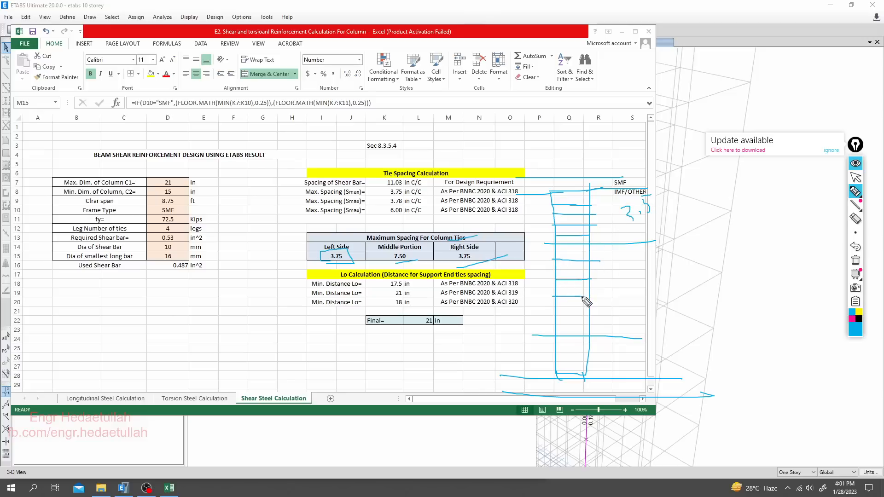
pyautogui.moveTo(547, 321); pyautogui.dragTo(592, 320)
pyautogui.moveTo(595, 286)
pyautogui.mouseDown()
pyautogui.moveTo(644, 281)
pyautogui.moveTo(662, 297)
pyautogui.moveTo(695, 260)
pyautogui.mouseUp()
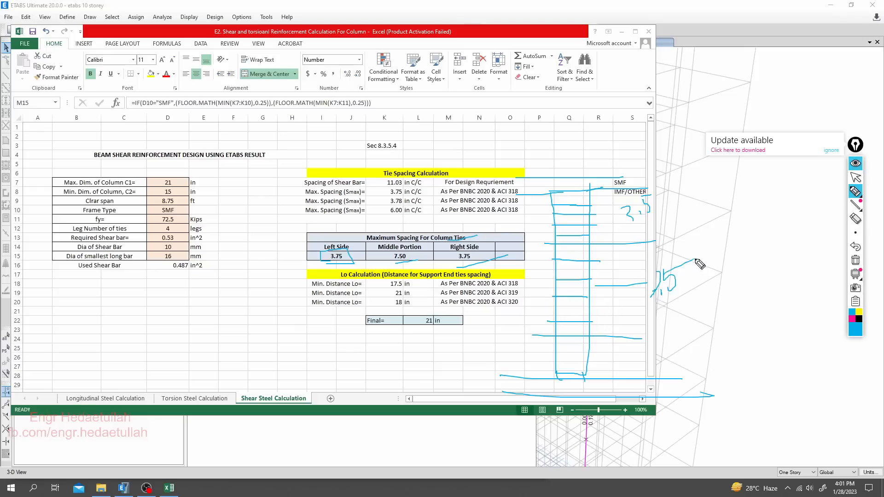
# - Mark the final Lo value and label both end zones of the column sketch with 21, and clear all pen drawings
pyautogui.moveTo(603, 358)
pyautogui.mouseDown()
pyautogui.moveTo(618, 352)
pyautogui.moveTo(604, 361)
pyautogui.moveTo(607, 340)
pyautogui.moveTo(618, 355)
pyautogui.mouseUp()
pyautogui.moveTo(420, 337); pyautogui.dragTo(450, 323)
pyautogui.moveTo(503, 312); pyautogui.dragTo(541, 291)
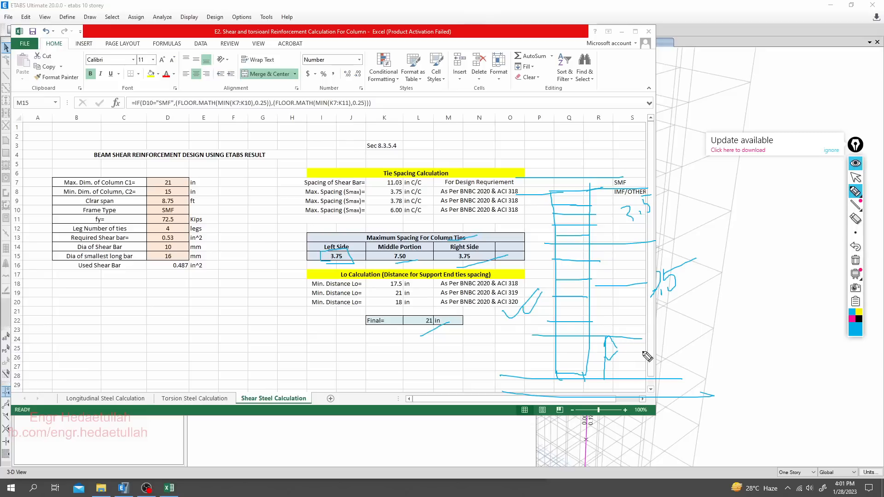
pyautogui.moveTo(633, 338)
pyautogui.mouseDown()
pyautogui.moveTo(644, 378)
pyautogui.moveTo(643, 361)
pyautogui.moveTo(668, 360)
pyautogui.mouseUp()
pyautogui.moveTo(664, 196)
pyautogui.mouseDown()
pyautogui.moveTo(678, 208)
pyautogui.moveTo(663, 230)
pyautogui.mouseUp()
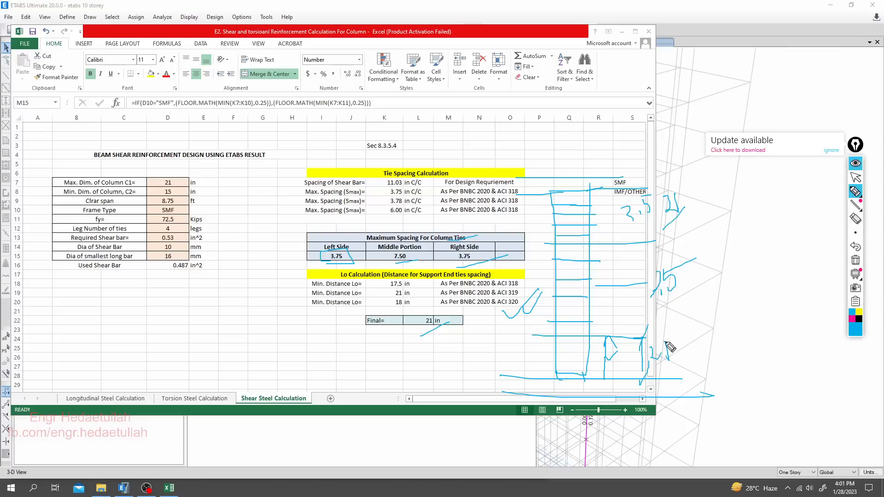
pyautogui.moveTo(680, 347); pyautogui.dragTo(650, 390)
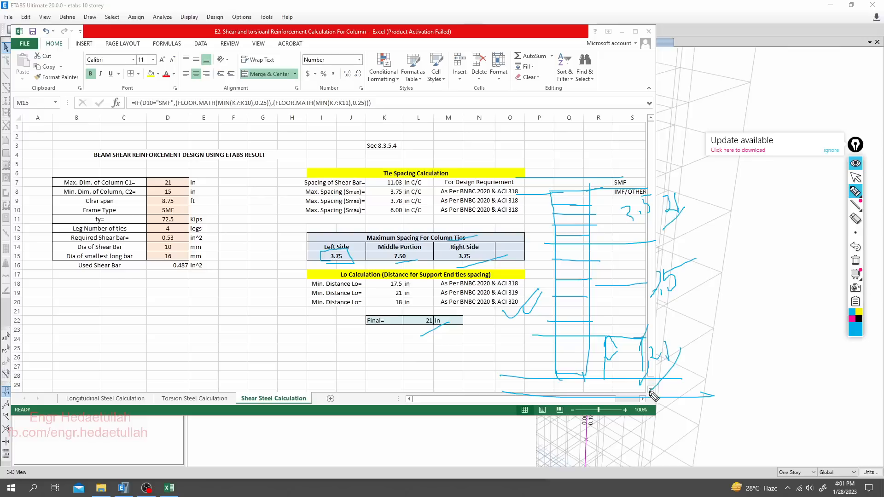
pyautogui.click(855, 261)
pyautogui.click(856, 177)
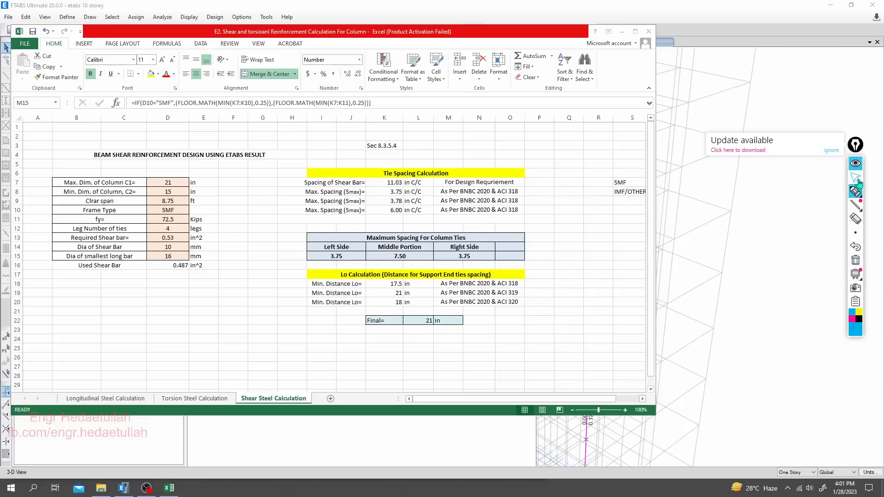